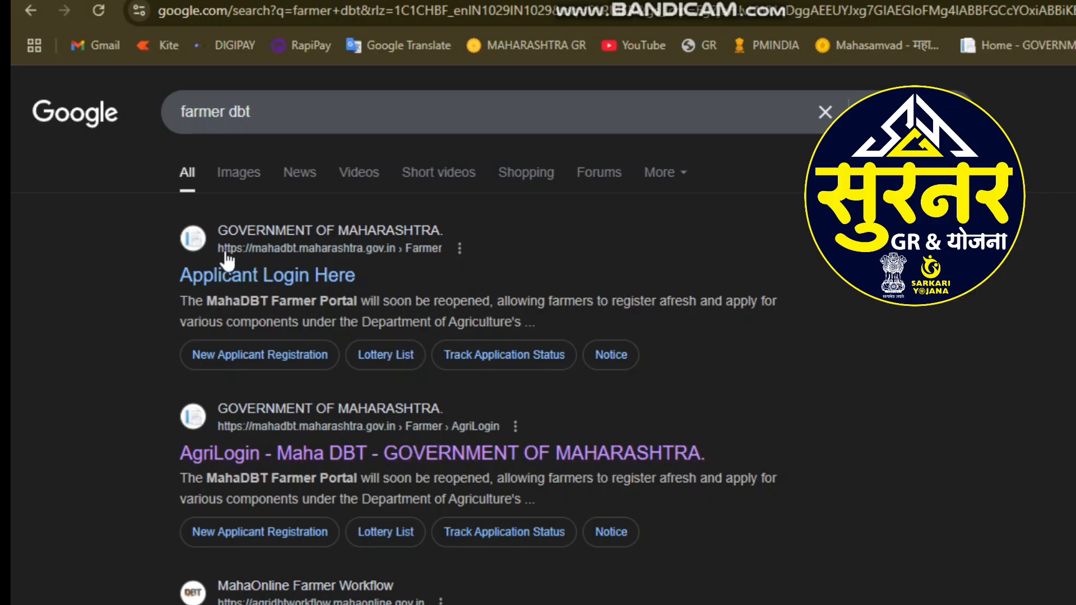
- Try the 'Applicant Login Here' link, hit the Session Error page, and return to the search results
left_click(313, 277)
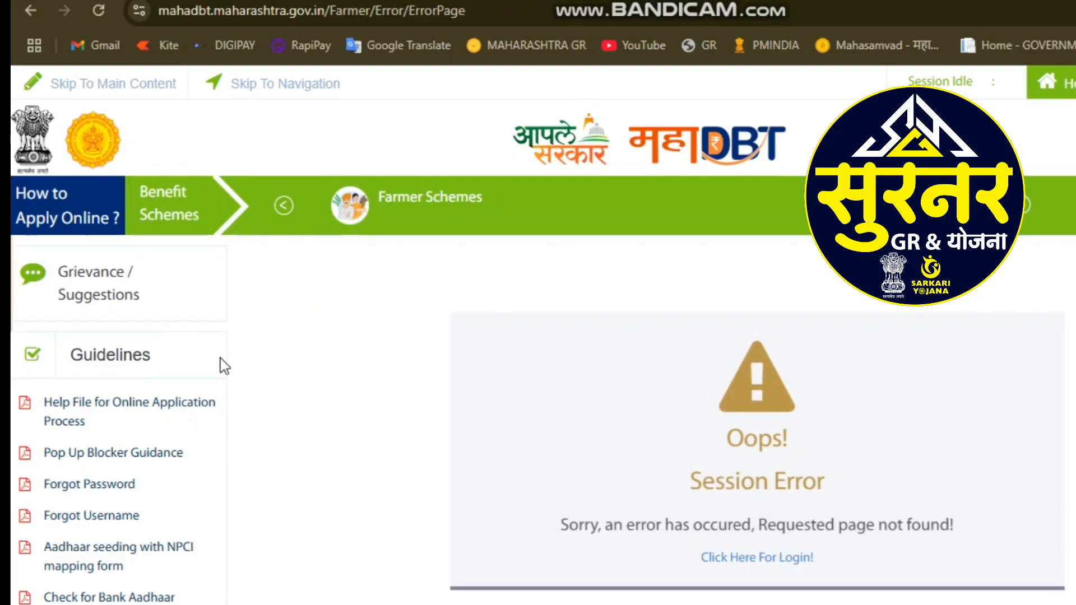
scroll(579, 356, "down", 2)
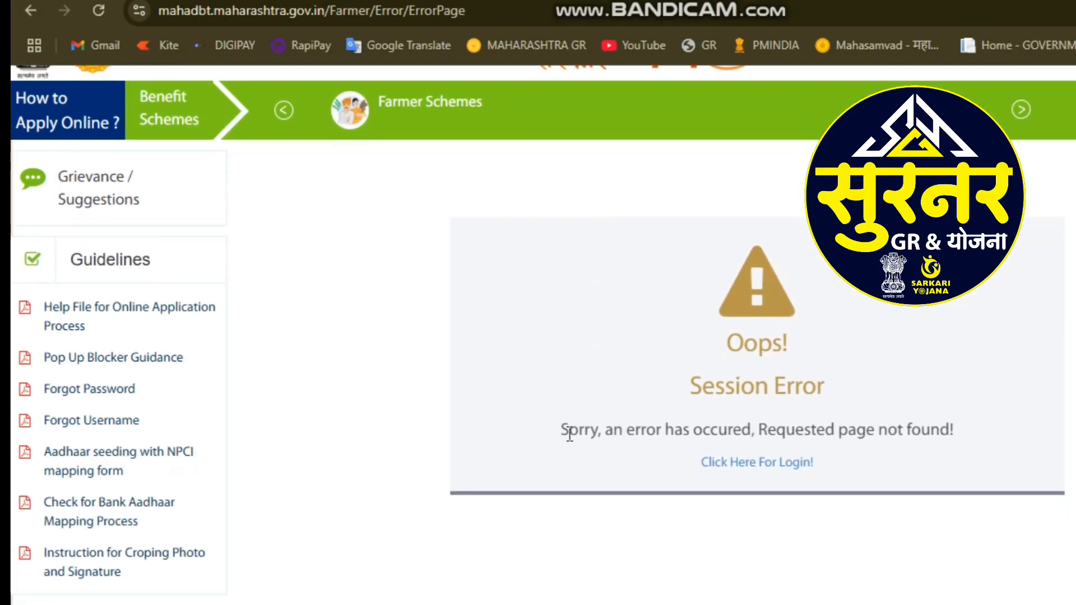
left_click_drag(690, 432, 983, 436)
left_click(815, 459)
key("alt+Left")
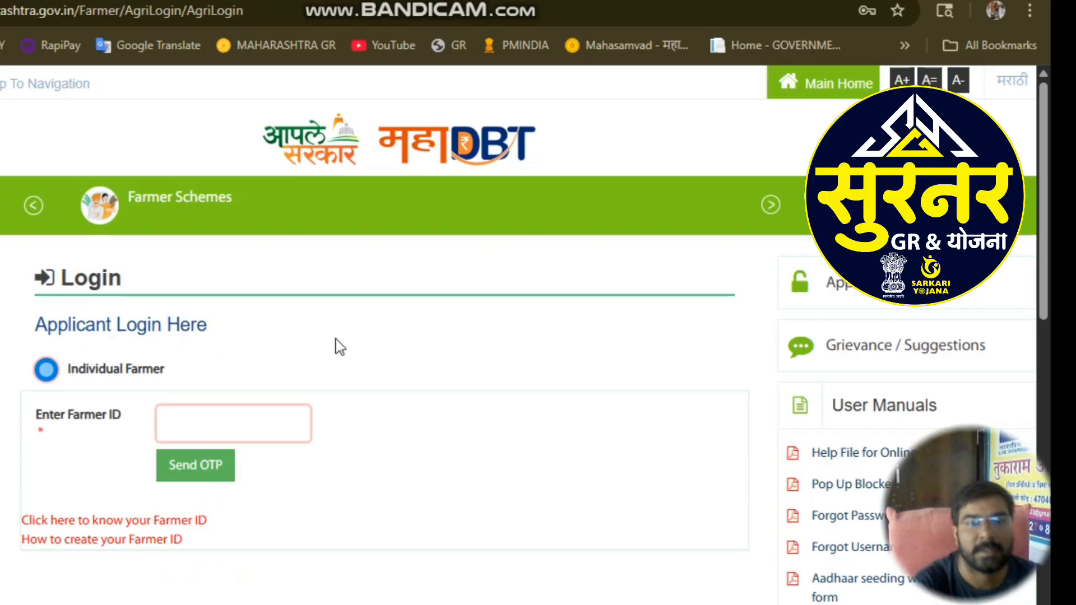
- Open the AgriLogin applicant login page and switch its language to मराठी
left_click(335, 339)
scroll(3, 334, "down", 2)
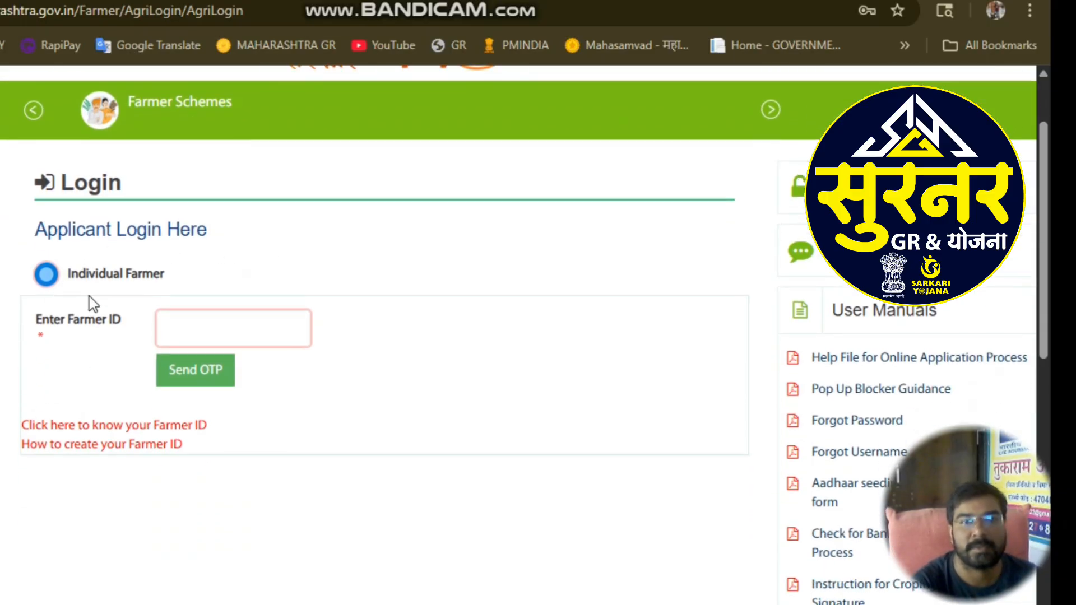
scroll(92, 304, "up", 2)
left_click(1001, 88)
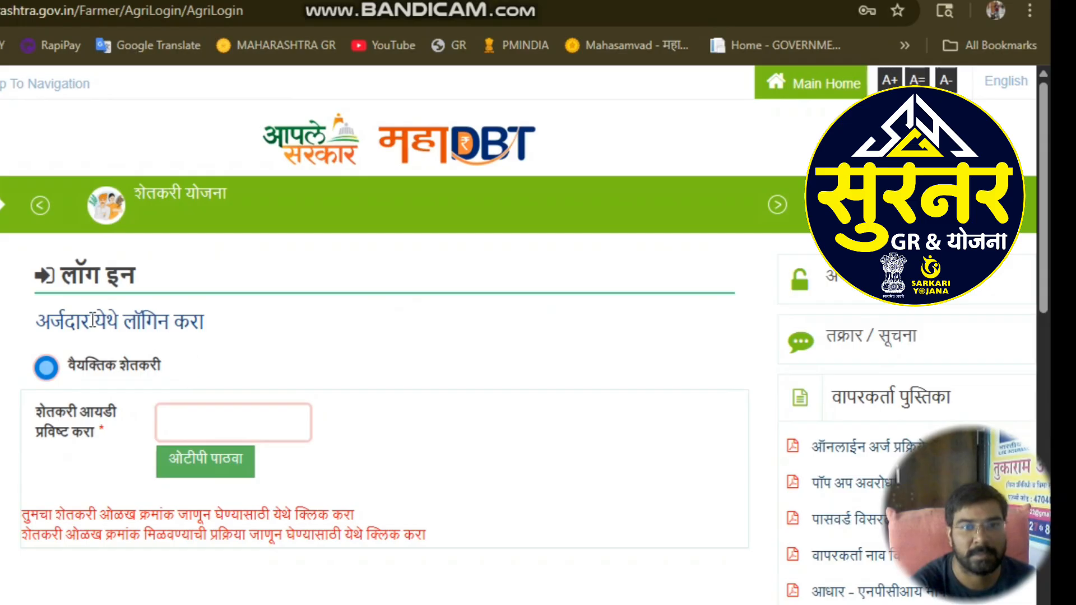
- Choose वैयक्तिक शेतकरी as the applicant type and focus the empty Farmer ID field
scroll(168, 308, "down", 2)
left_click(56, 264)
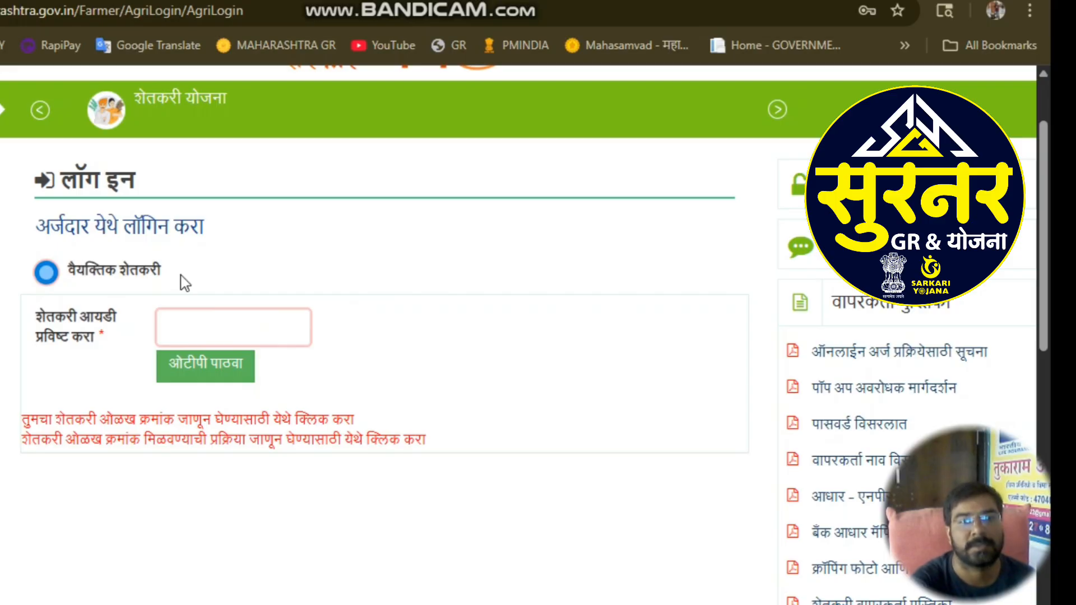
scroll(181, 276, "down", 7)
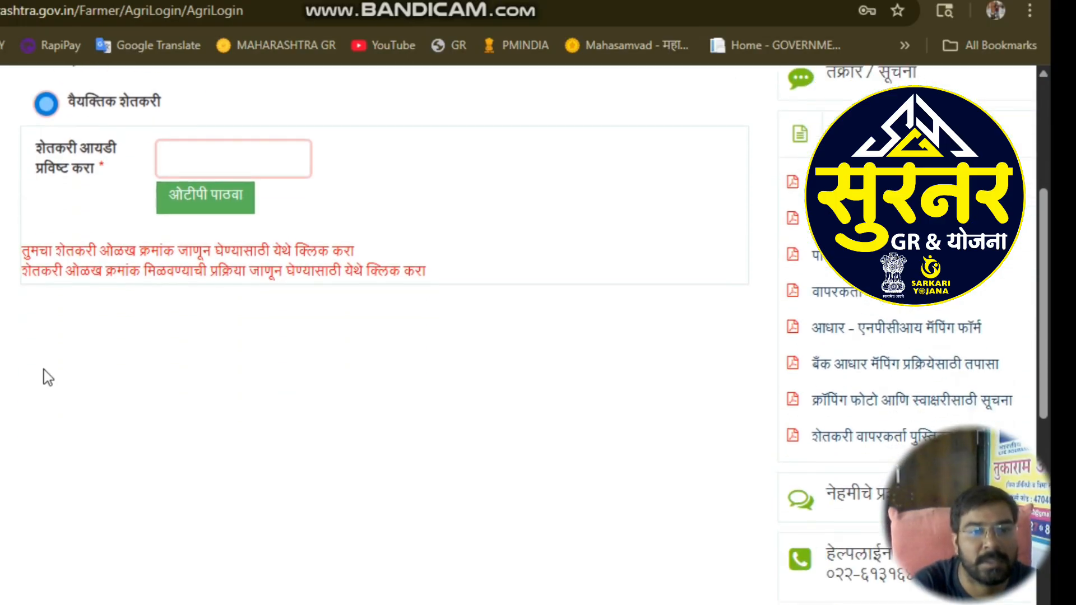
scroll(101, 417, "up", 8)
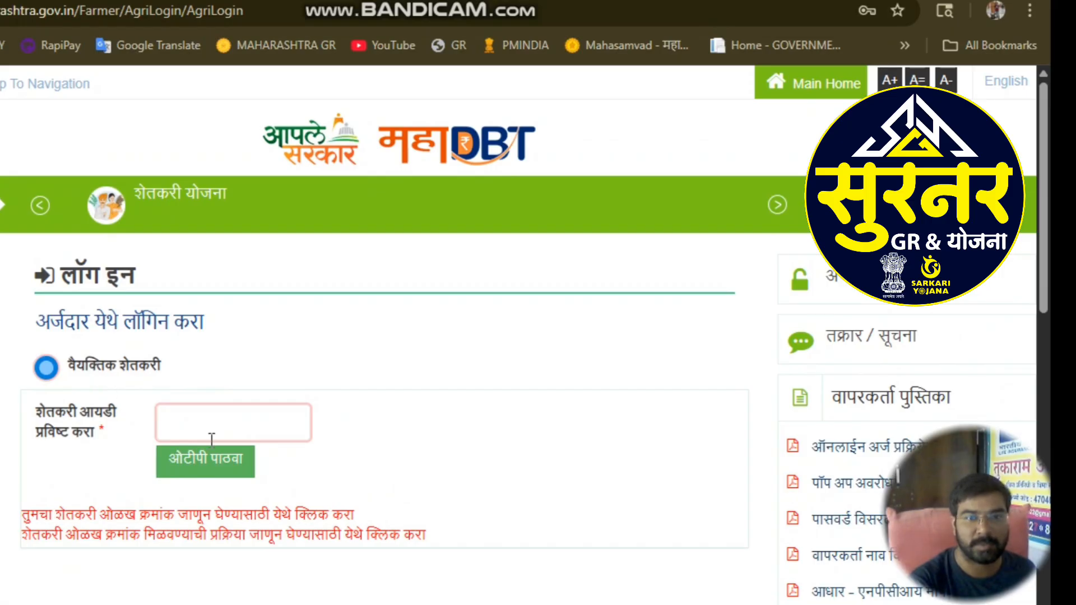
left_click(195, 422)
left_click(259, 355)
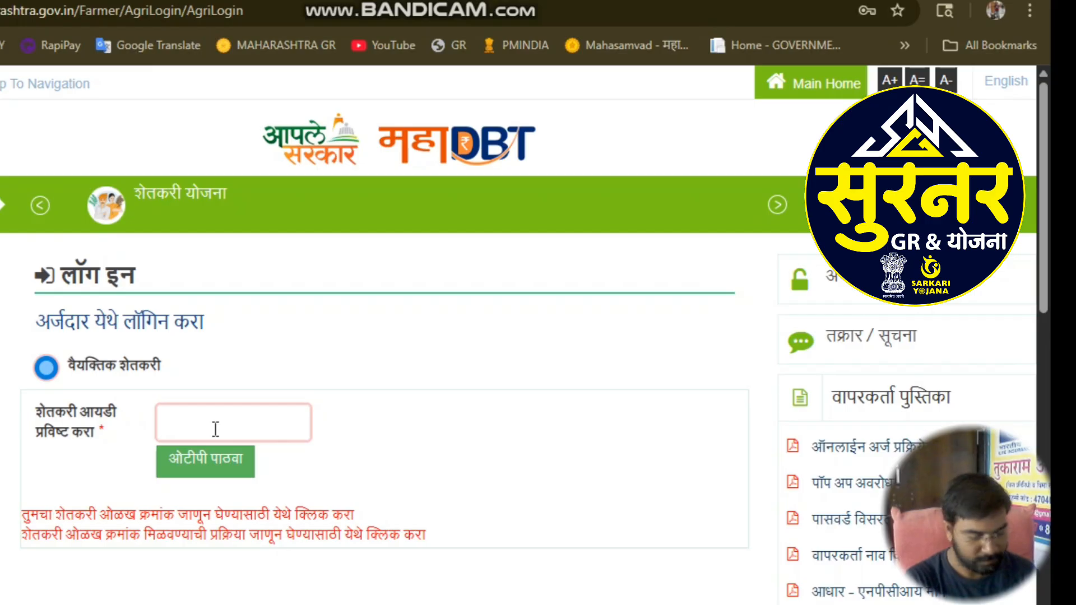
- Enter the farmer ID and request a login OTP with ओटीपी पाठवा
left_click(196, 428)
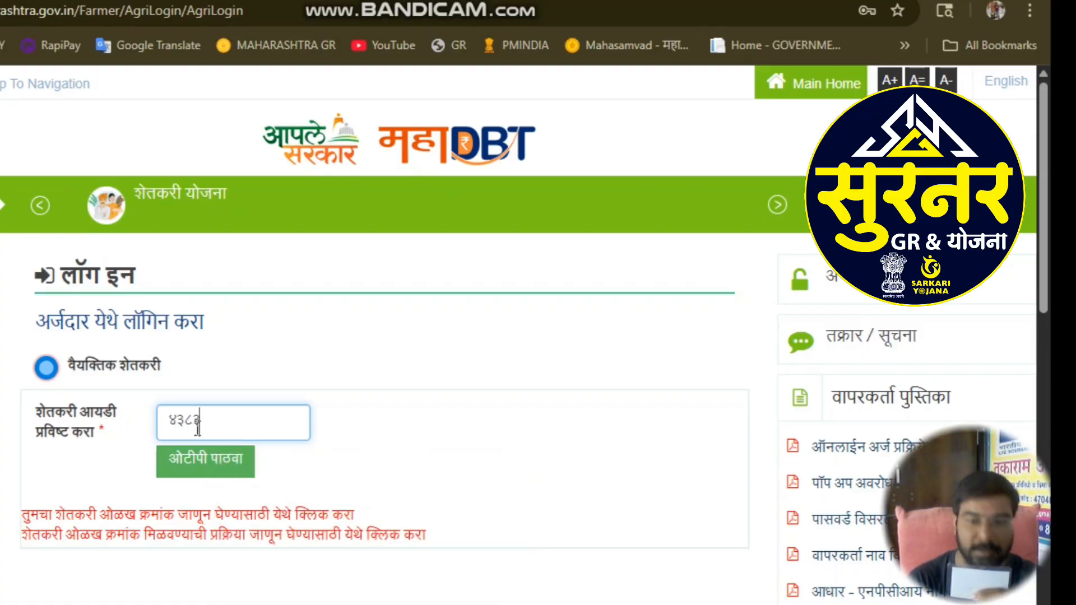
type("•••")
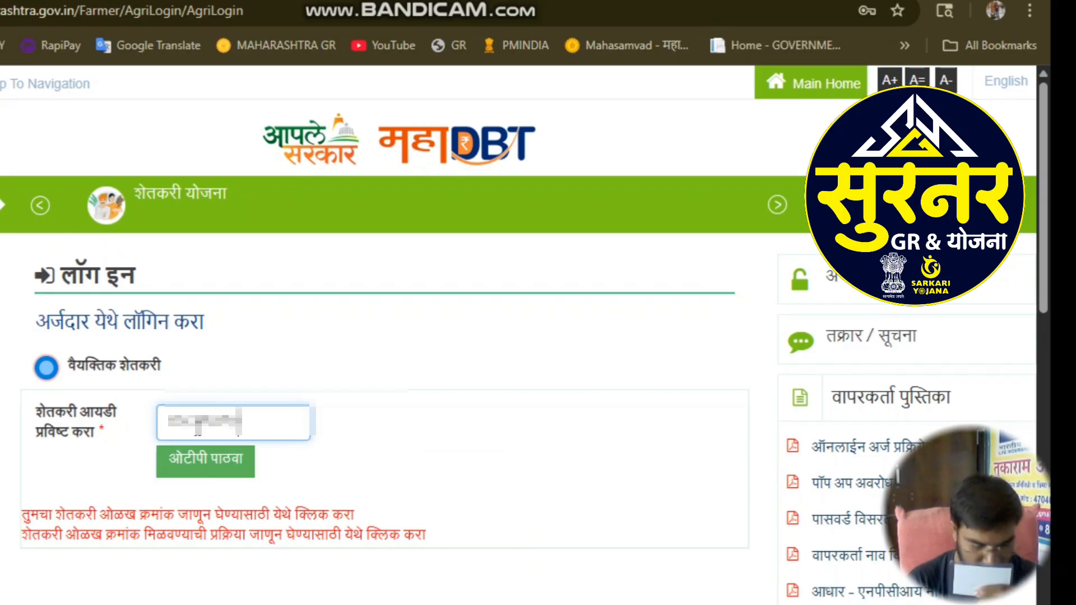
type("••")
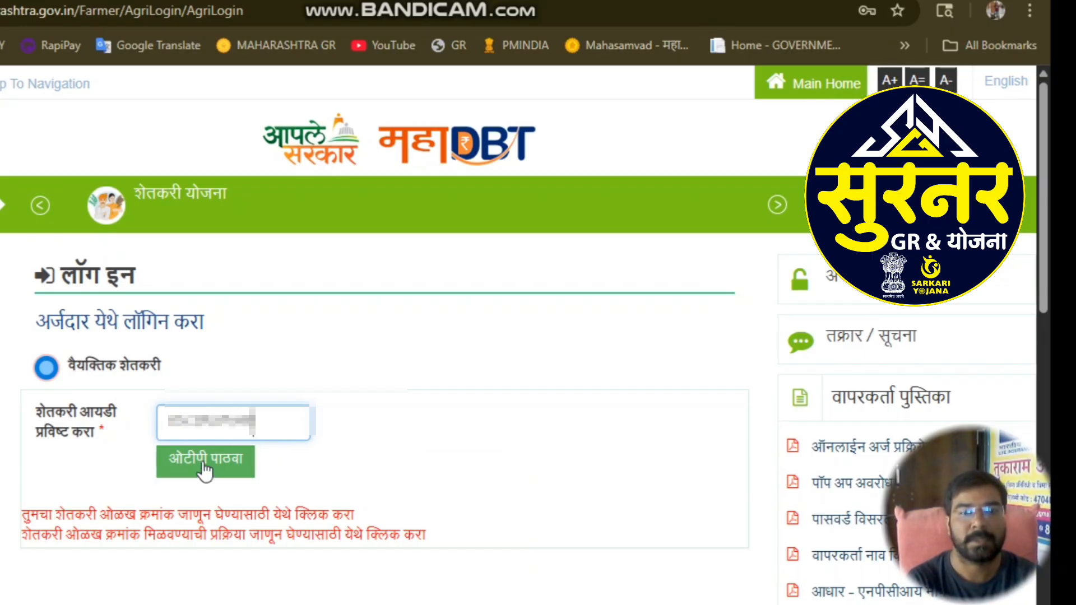
left_click(206, 468)
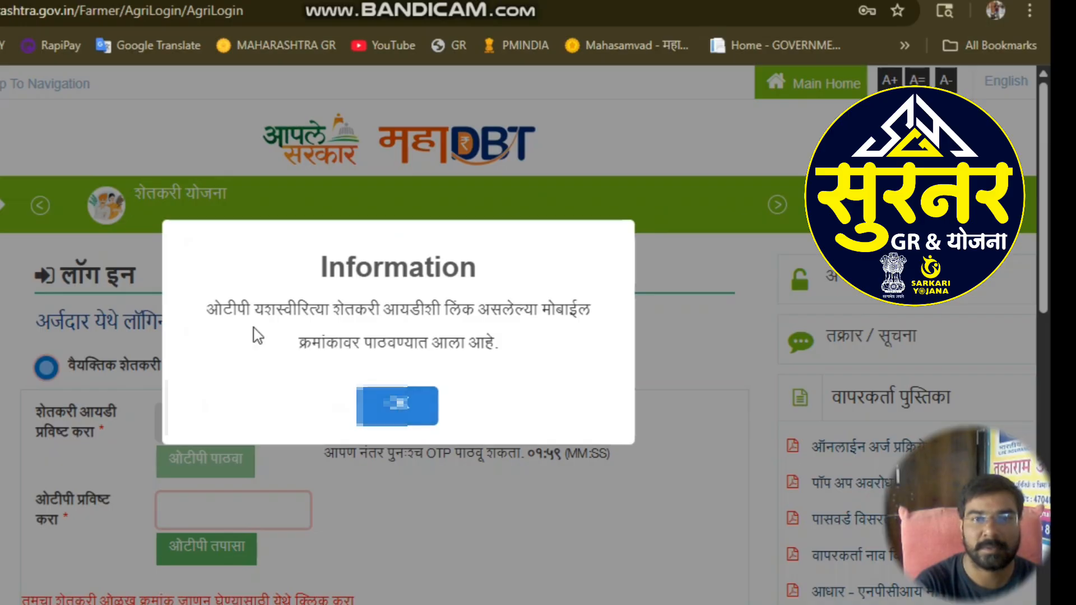
- Dismiss the OTP-sent message, enter the received OTP, and verify it with ओटीपी तपासा
left_click_drag(371, 315, 578, 324)
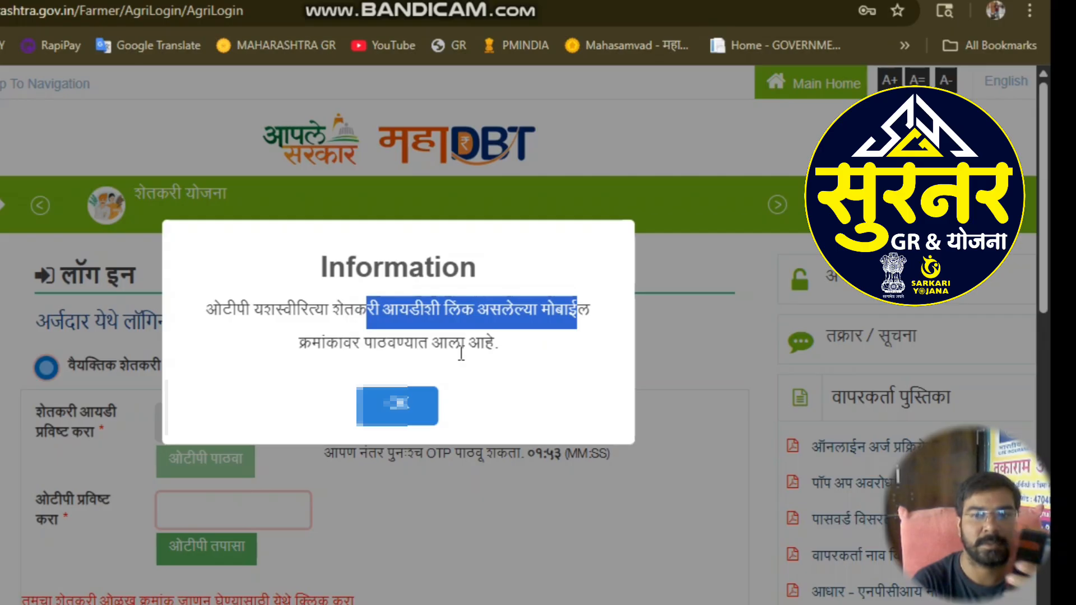
left_click(397, 406)
left_click(238, 499)
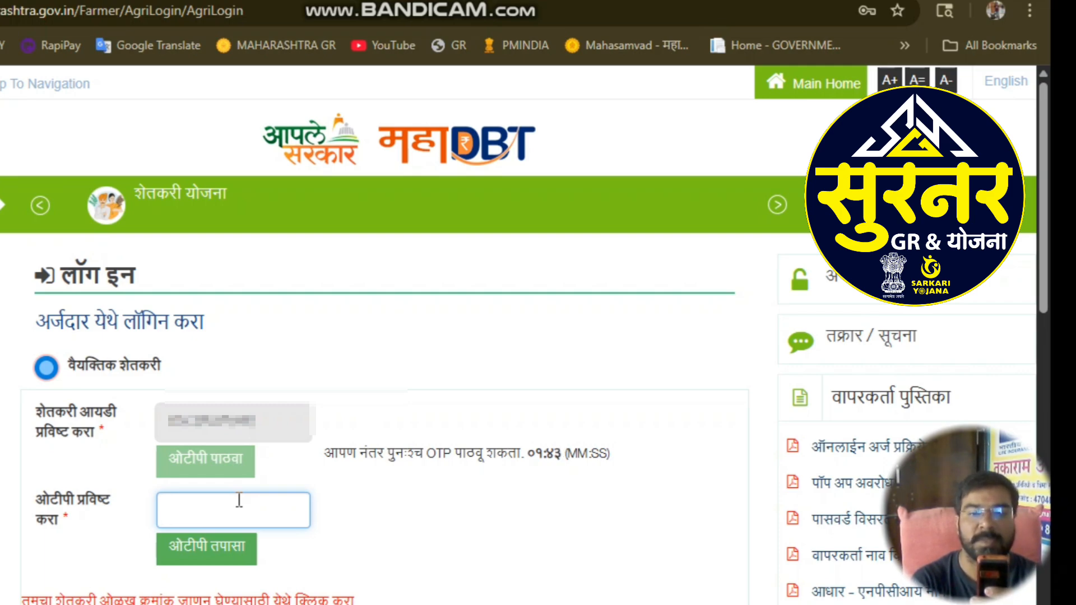
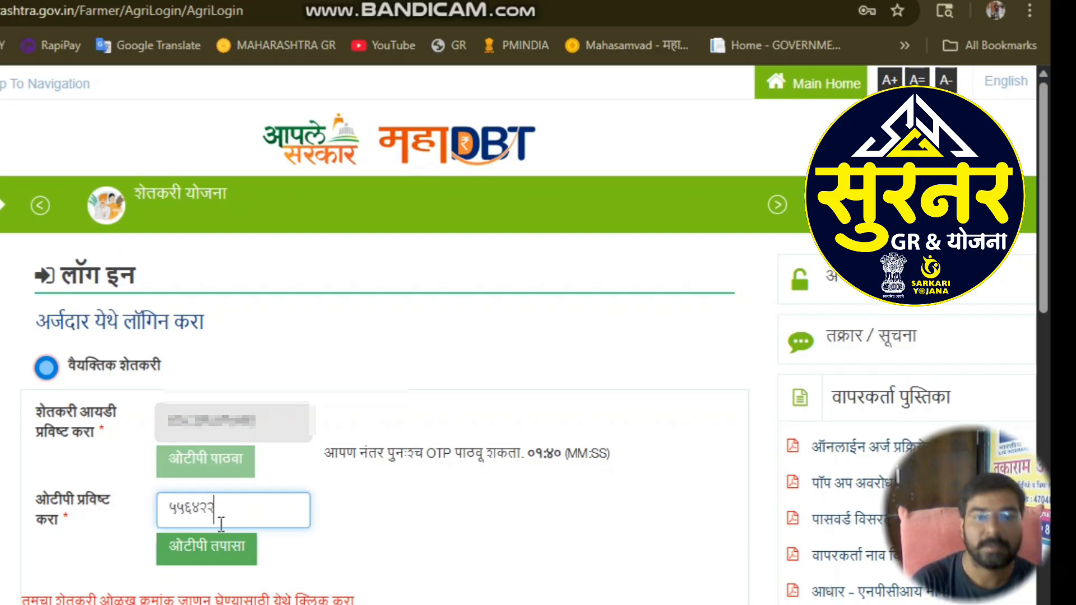
left_click(218, 553)
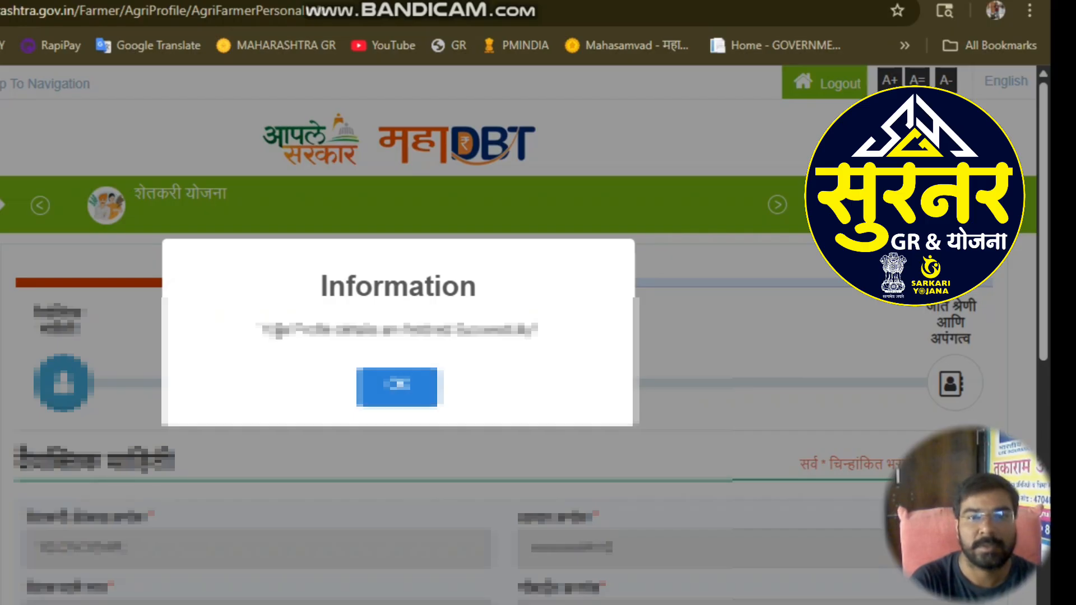
- Close the profile-fetched success message and note the 50% profile completeness label
left_click_drag(275, 329, 549, 339)
left_click(553, 365)
left_click(396, 385)
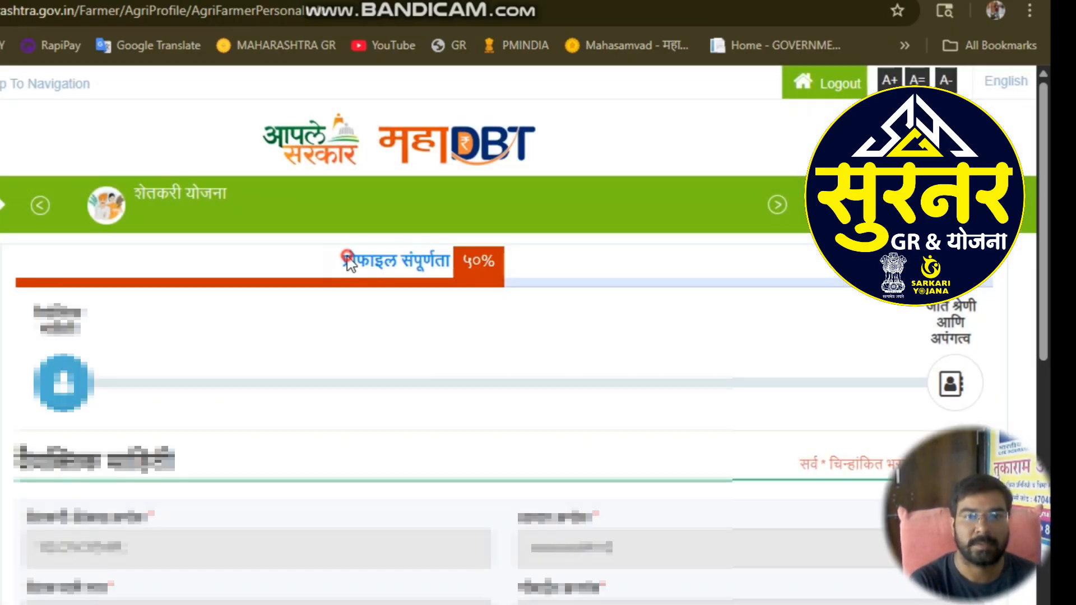
left_click_drag(349, 260, 522, 261)
left_click(479, 264)
left_click(522, 243)
left_click_drag(480, 294, 498, 272)
left_click(591, 267)
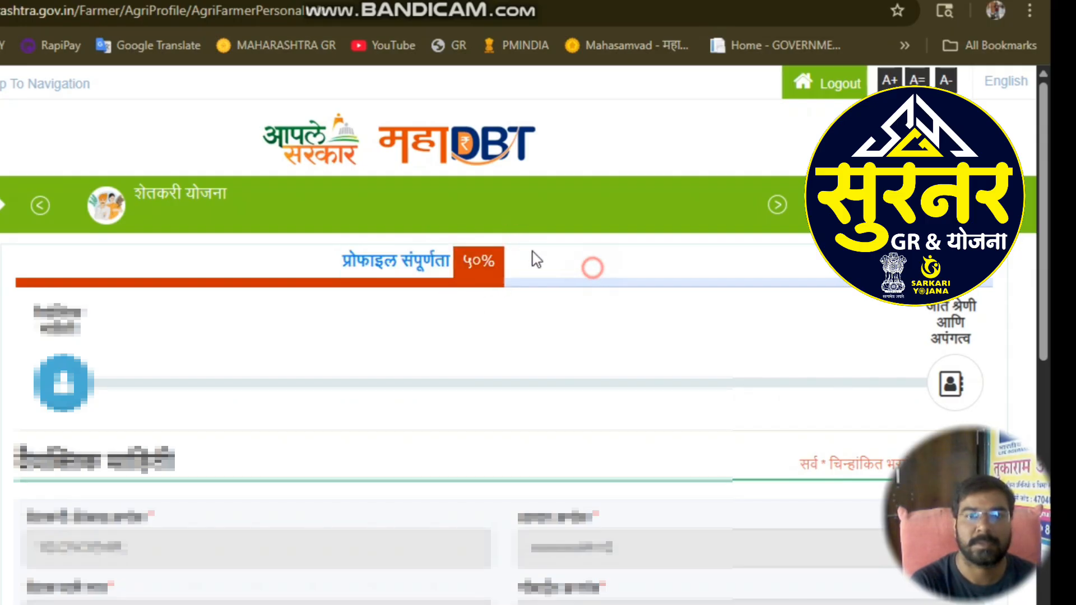
- Review the pre-filled personal details down to the जात श्रेणी button
scroll(548, 338, "down", 2)
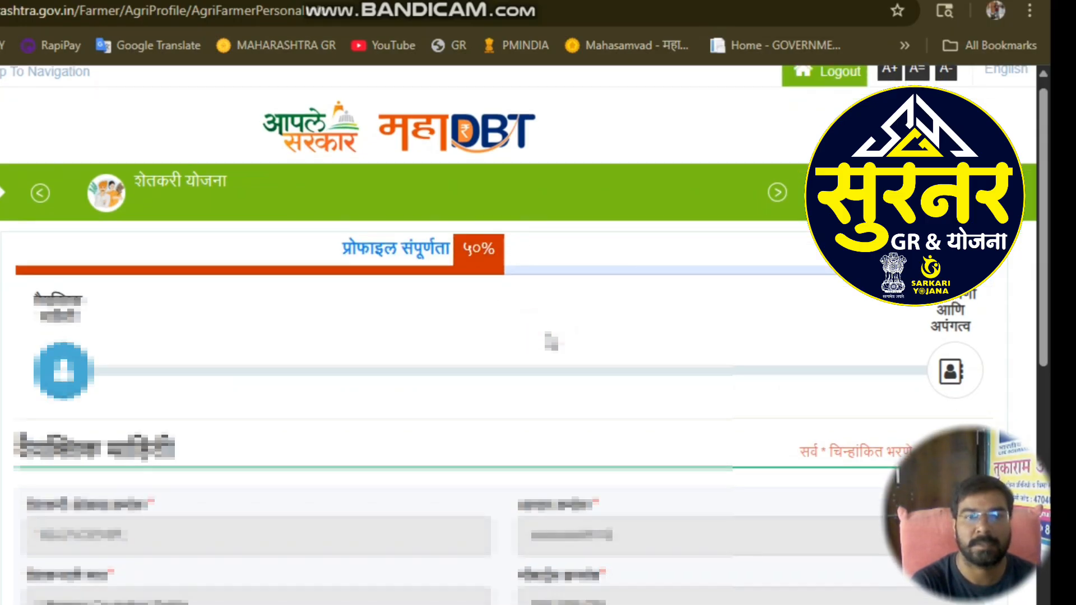
scroll(126, 407, "down", 4)
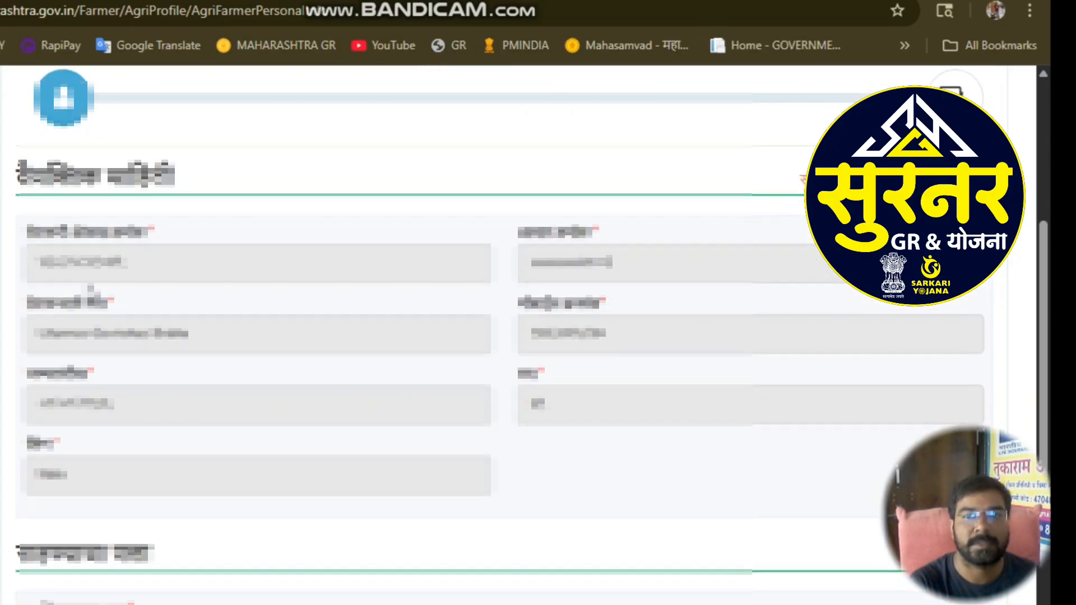
left_click_drag(81, 233, 153, 235)
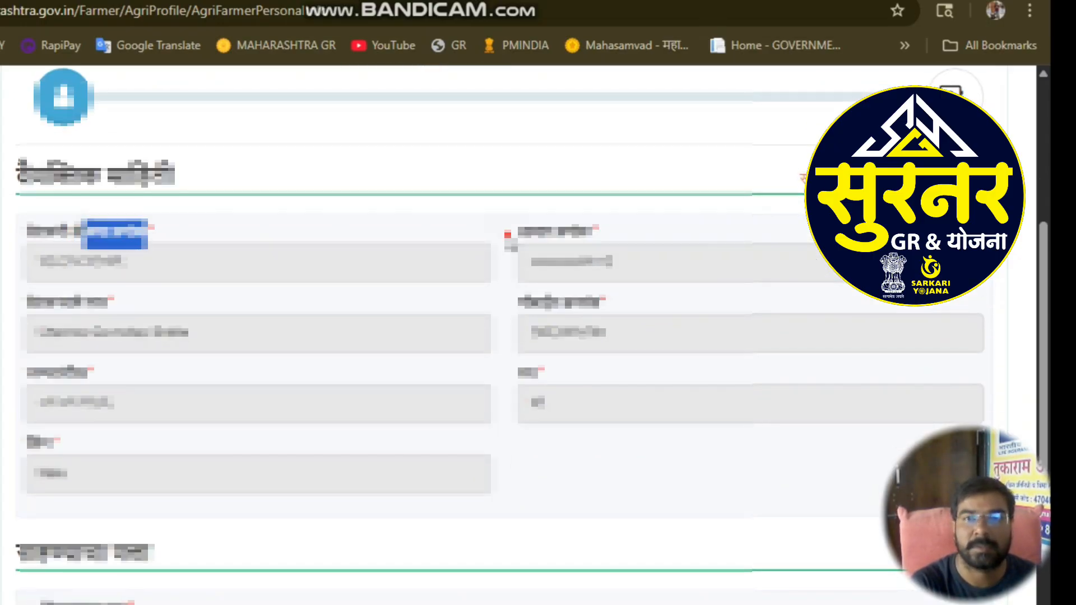
left_click_drag(509, 233, 595, 236)
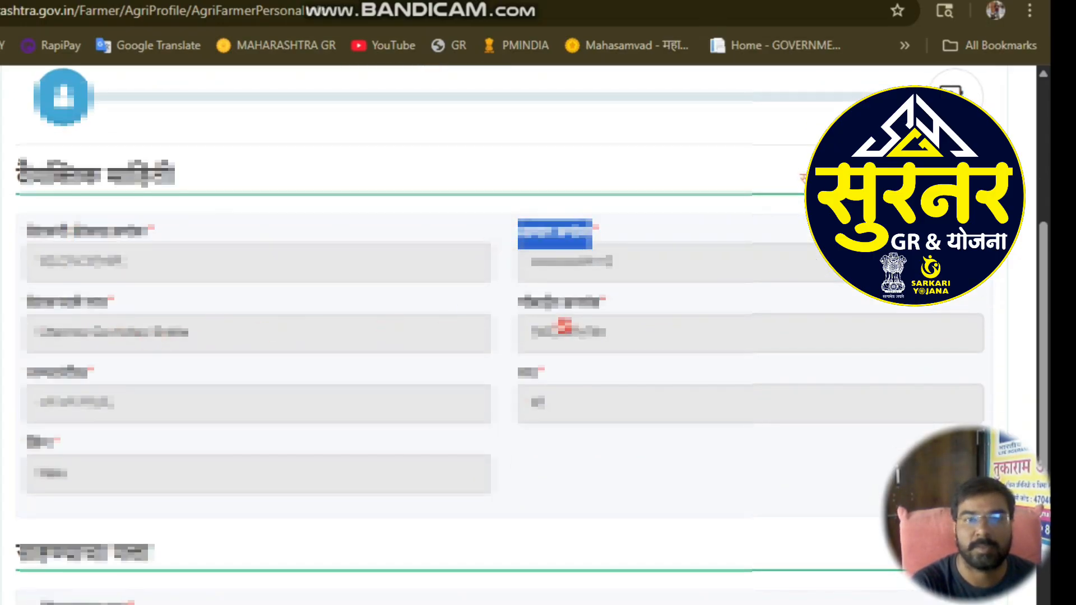
scroll(583, 305, "down", 2)
scroll(120, 384, "down", 3)
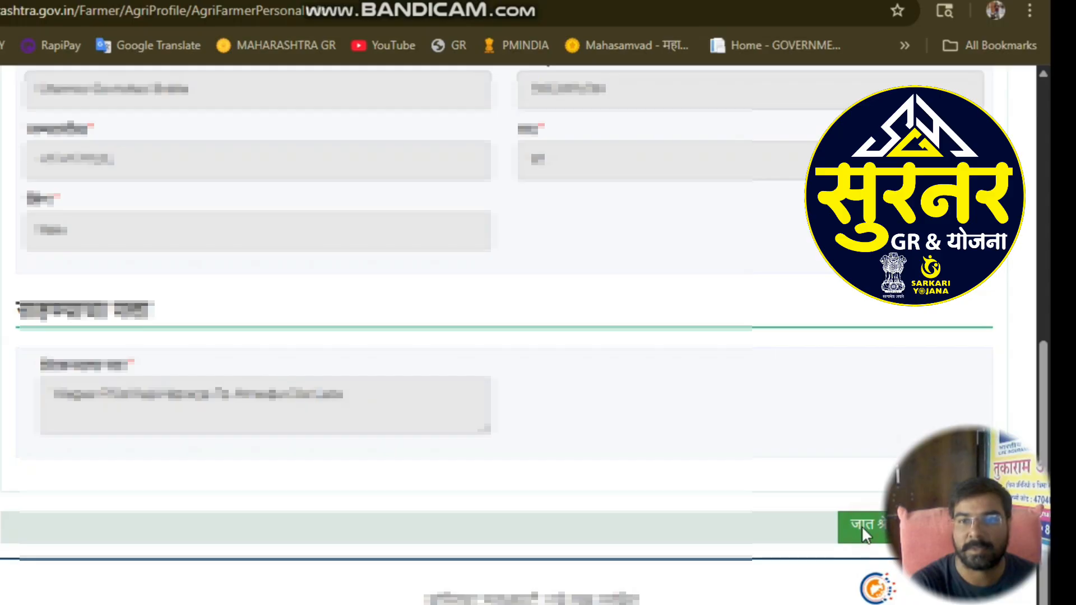
- Open the caste and disability section and set जात वर्गवारी to Other after trying SC and ST
left_click(862, 526)
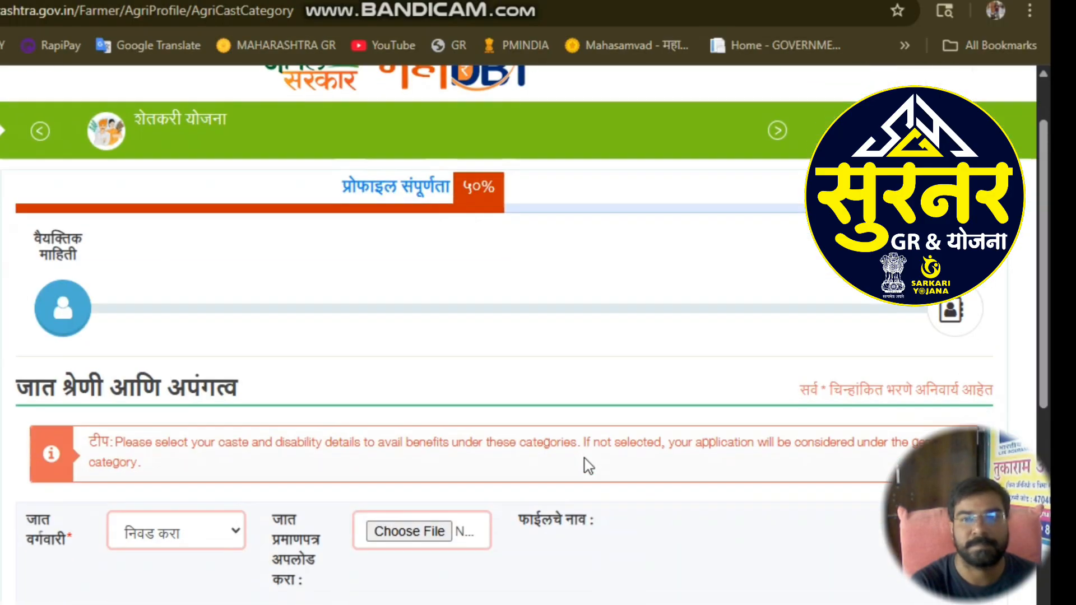
scroll(588, 465, "down", 4)
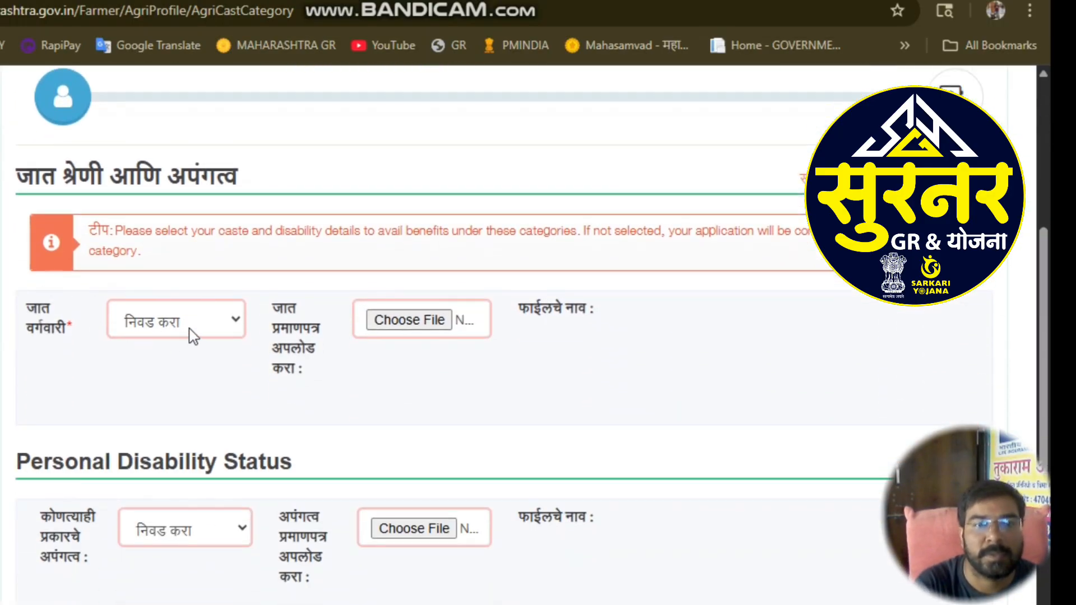
left_click(168, 320)
left_click(137, 388)
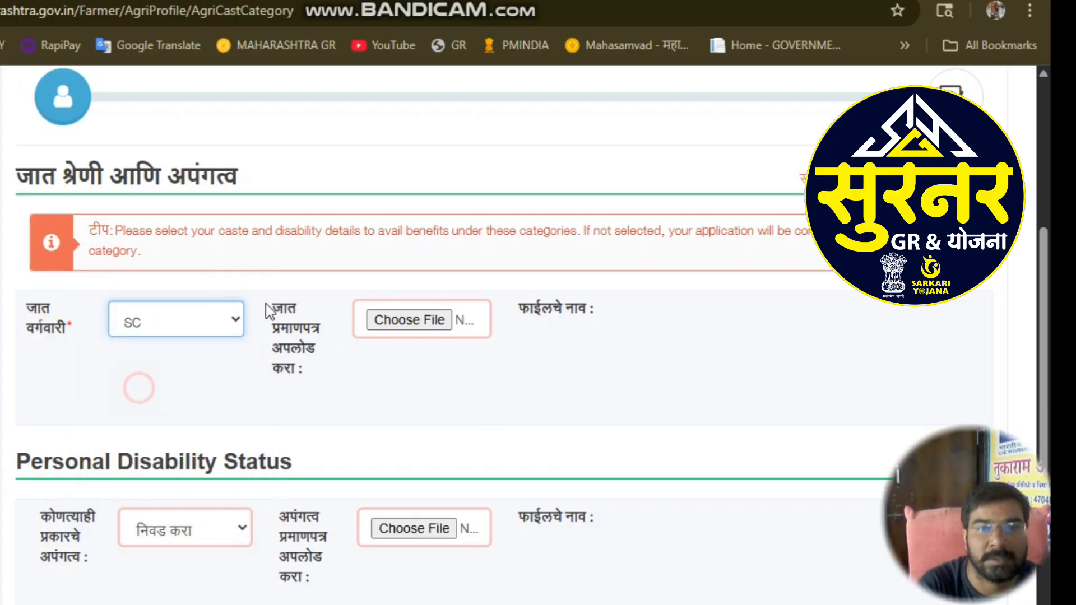
left_click(193, 321)
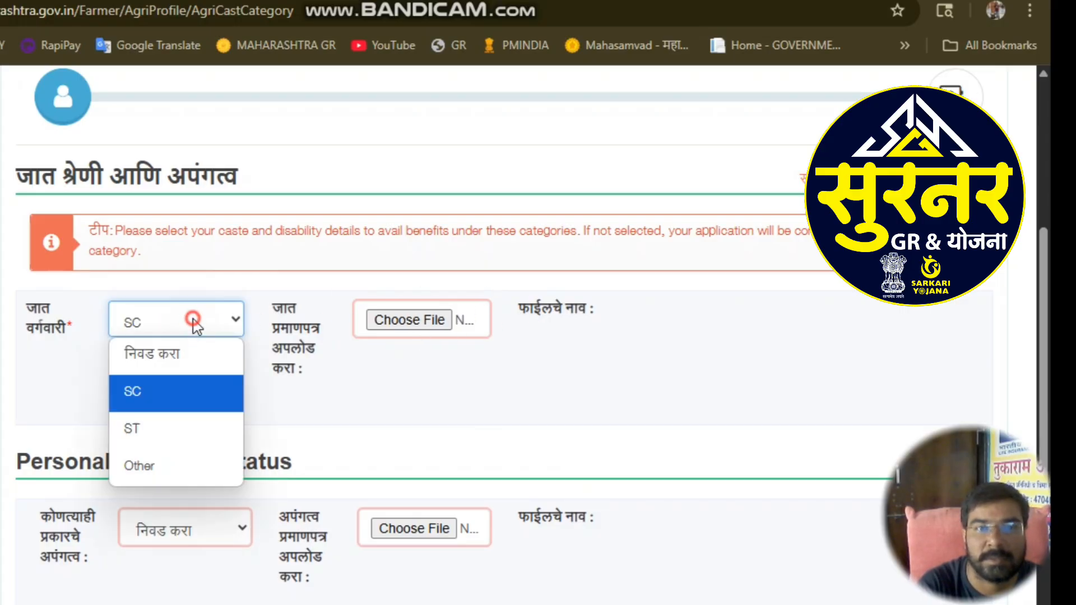
left_click(168, 426)
left_click(160, 321)
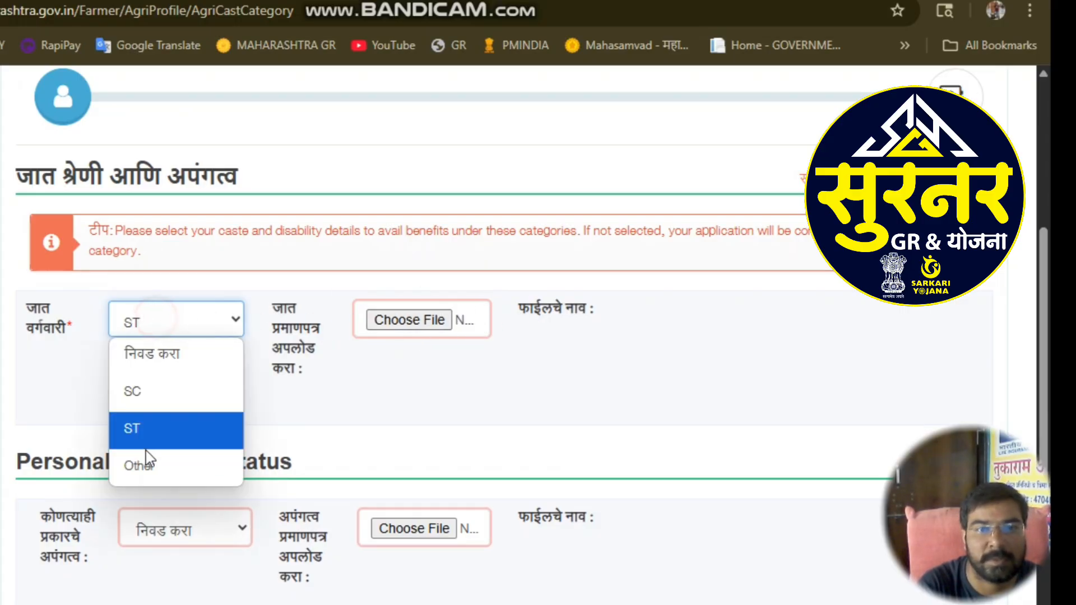
left_click(146, 463)
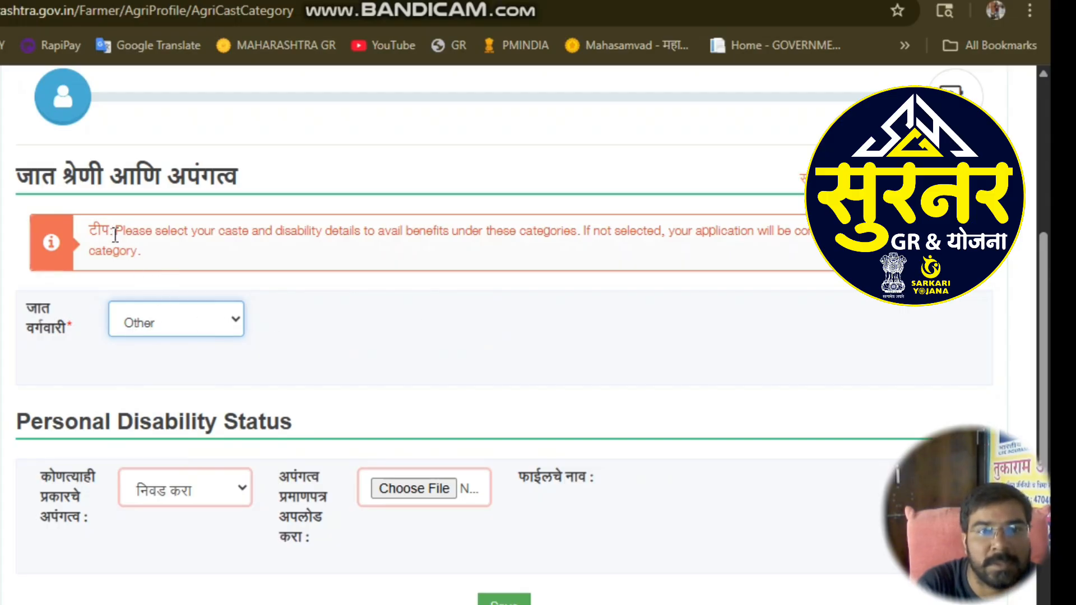
- Read the tip notice about caste details above the form
left_click_drag(115, 234, 572, 267)
left_click(571, 254)
left_click_drag(582, 230, 652, 235)
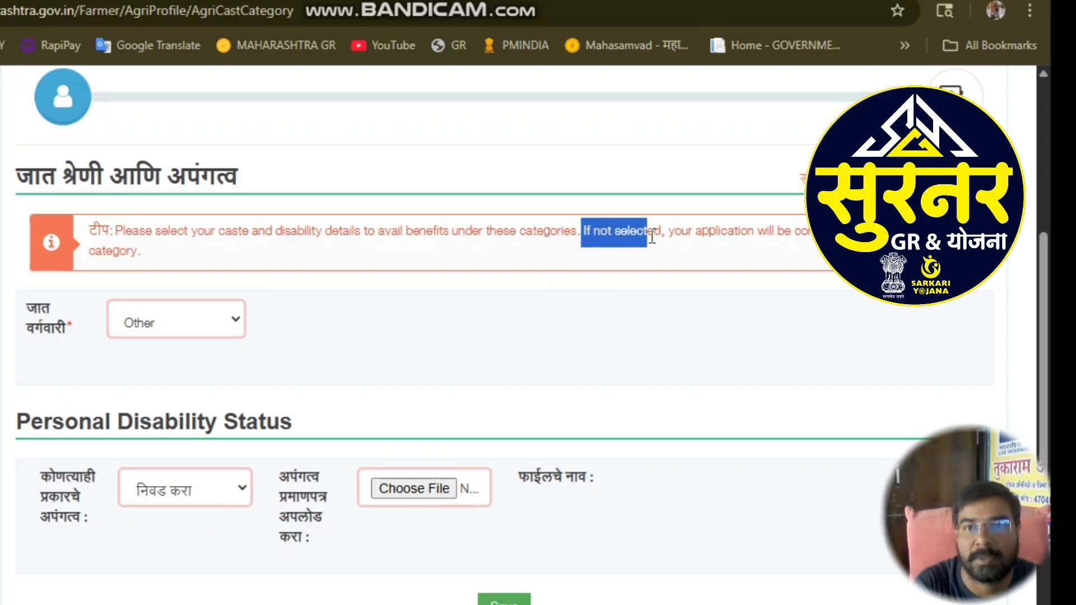
left_click_drag(750, 231, 830, 236)
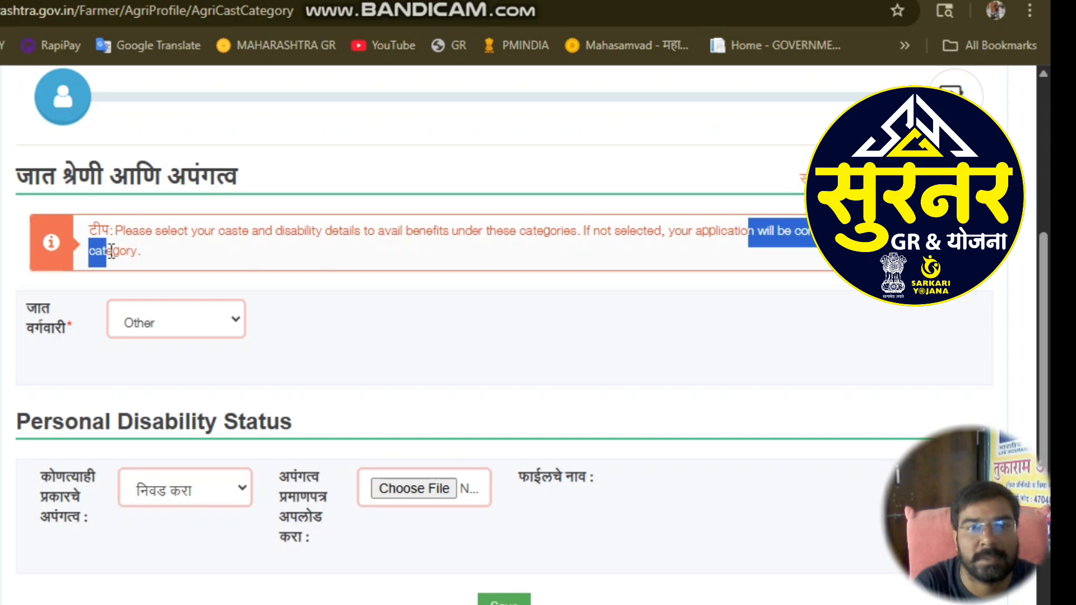
left_click(292, 254)
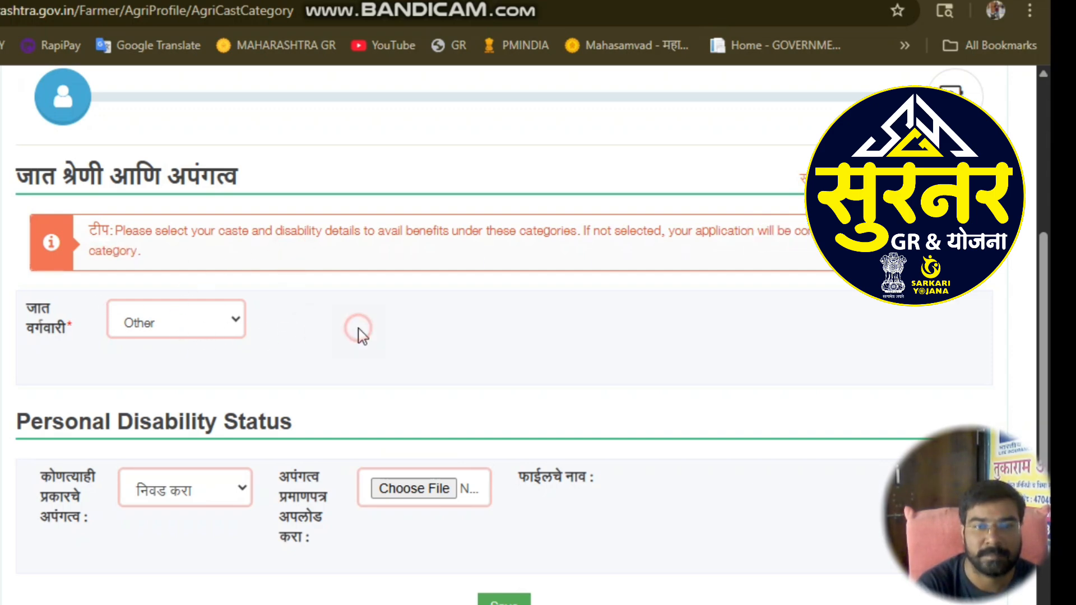
scroll(355, 331, "down", 2)
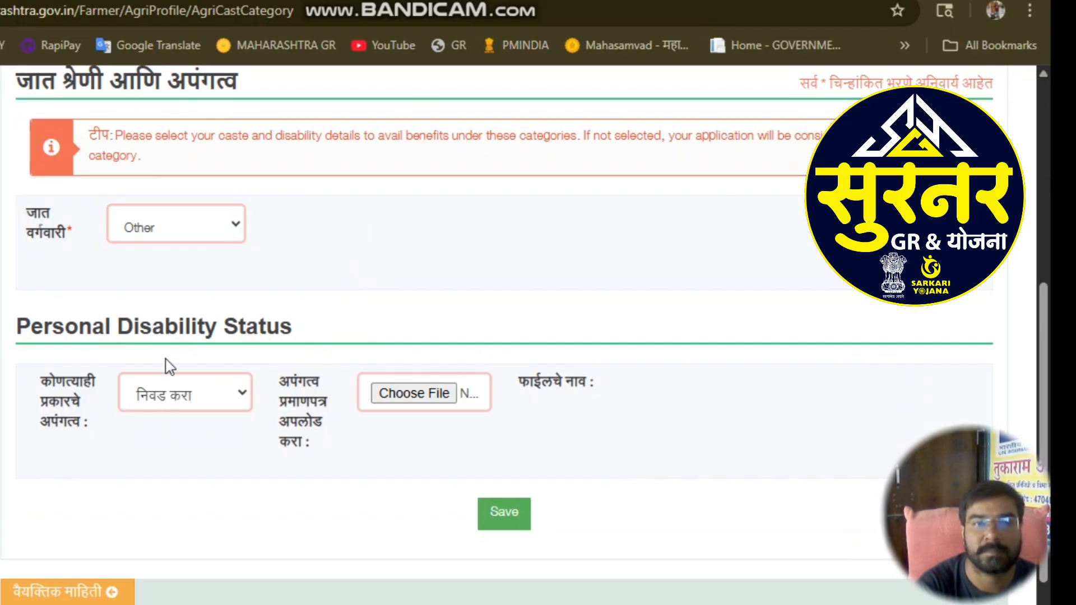
- Set disability type to No, save the details, and acknowledge the success message
left_click(187, 394)
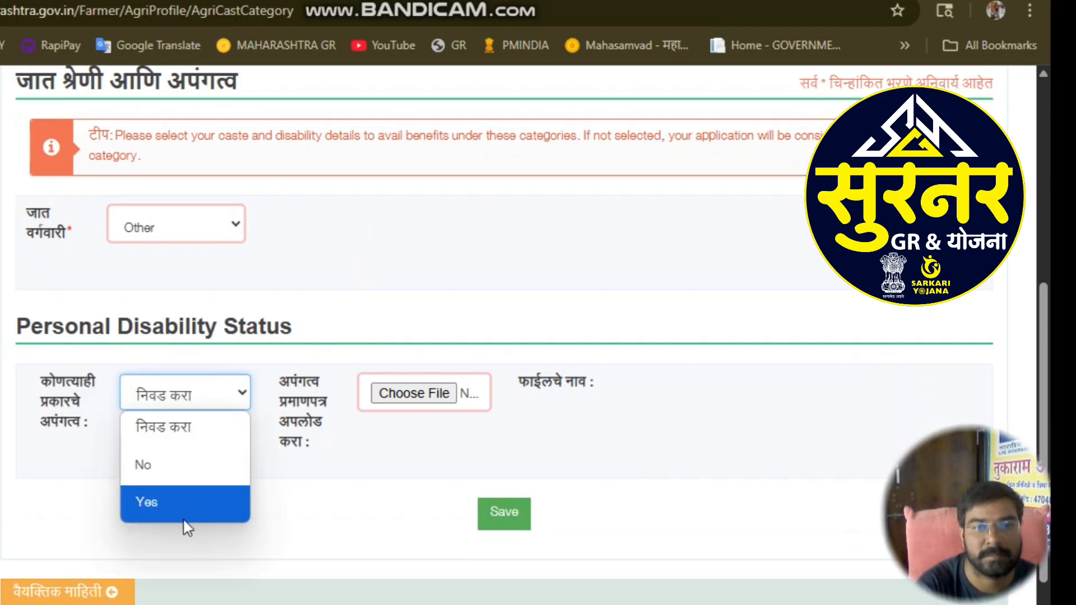
left_click(176, 465)
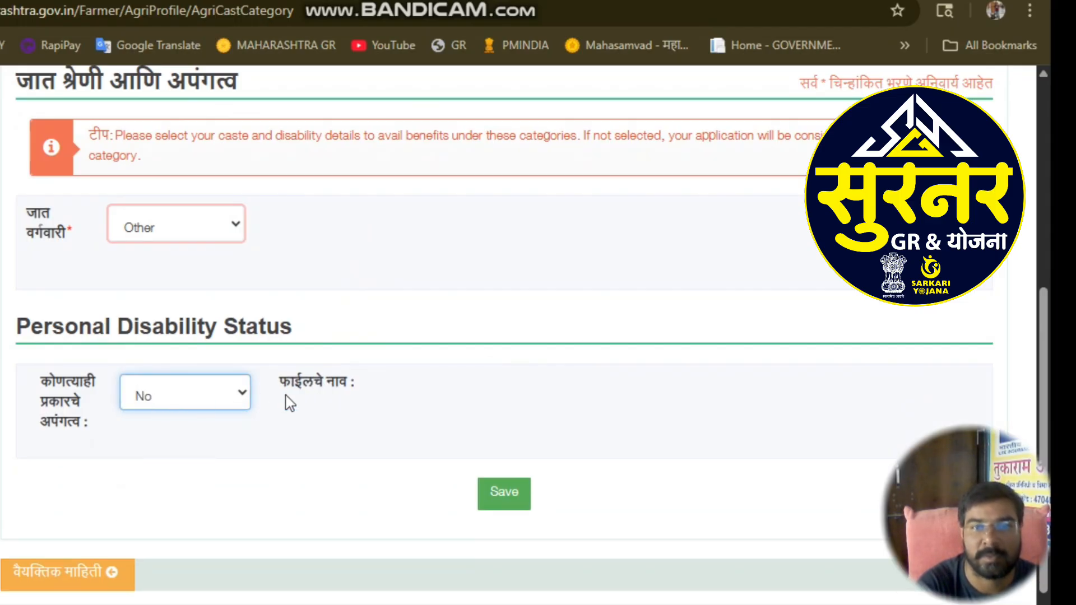
scroll(289, 401, "down", 1)
left_click(507, 455)
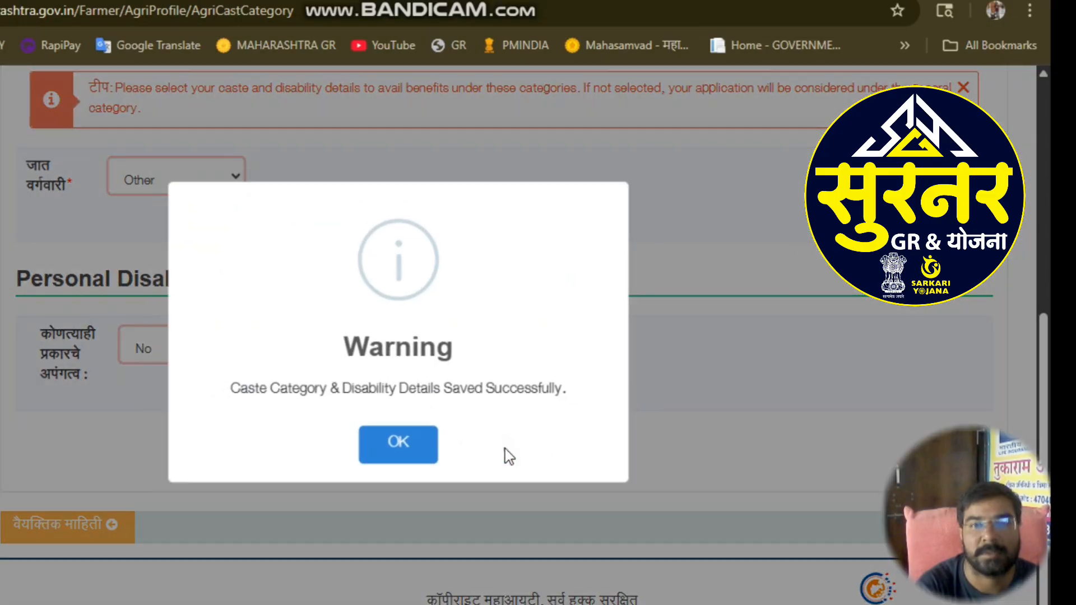
left_click(413, 448)
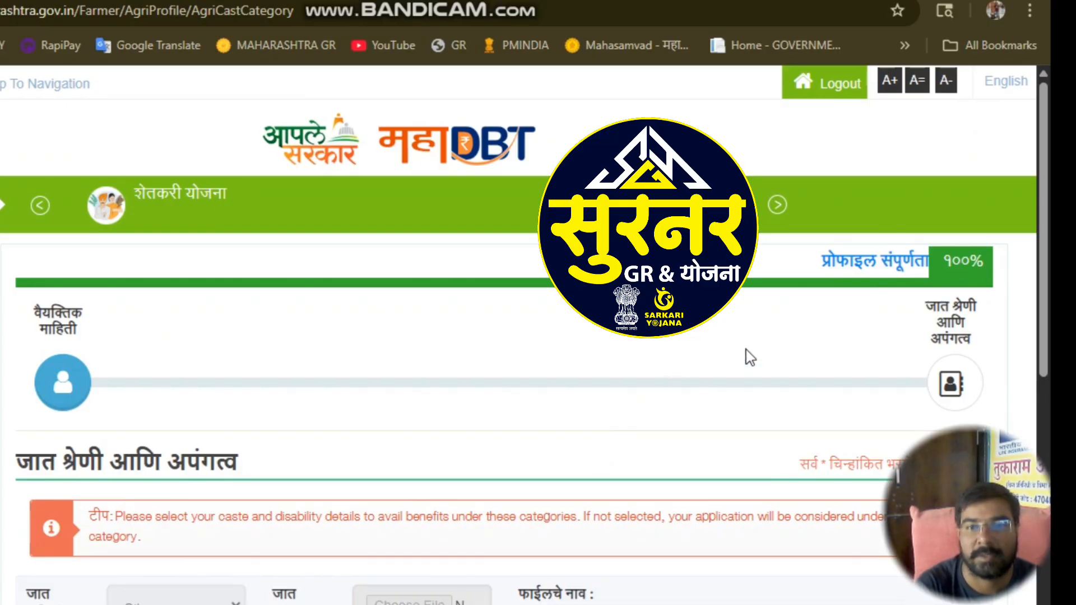
- Return to the वैयक्तिक माहिती step and look through the saved personal details
scroll(856, 348, "down", 8)
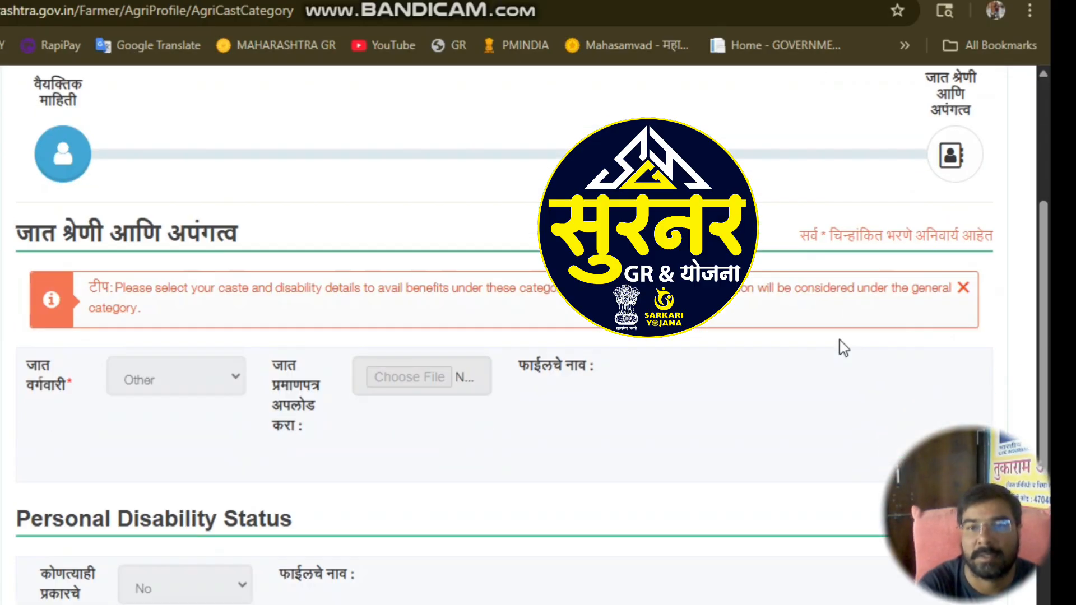
scroll(650, 390, "up", 10)
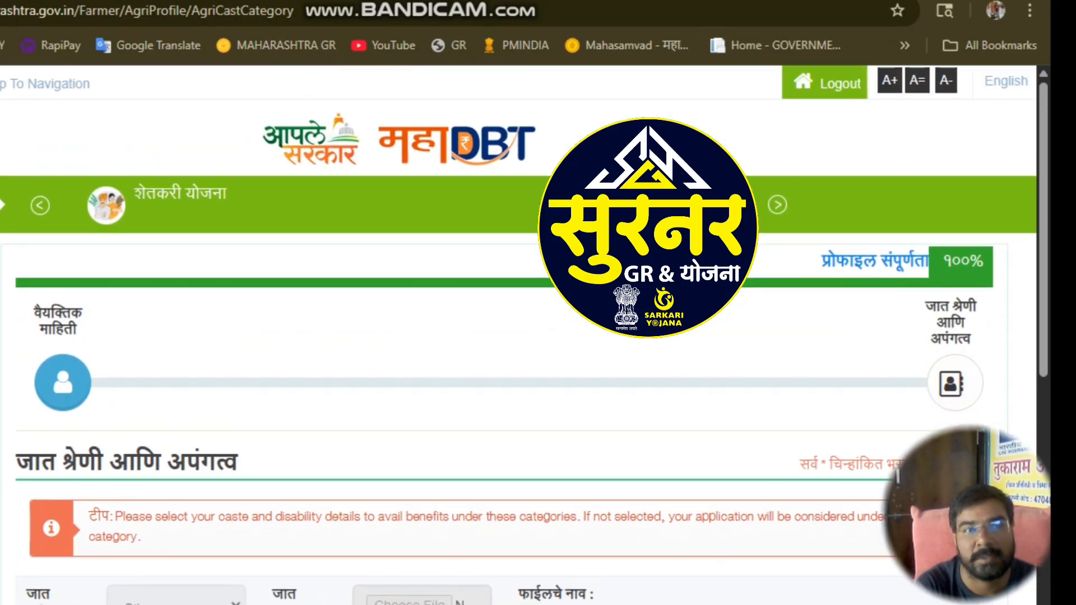
left_click(63, 382)
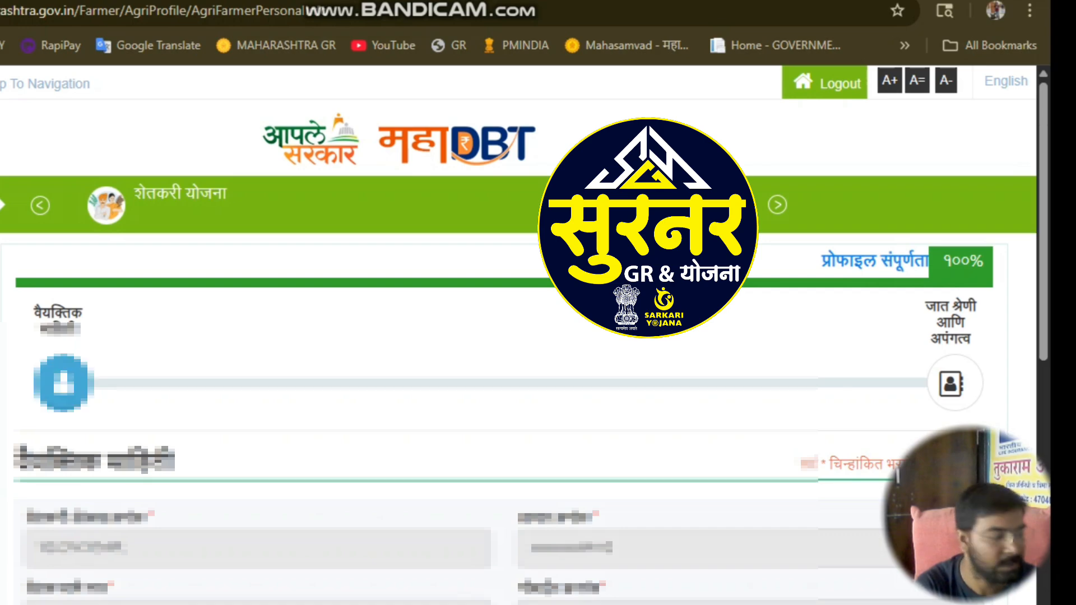
scroll(302, 370, "down", 5)
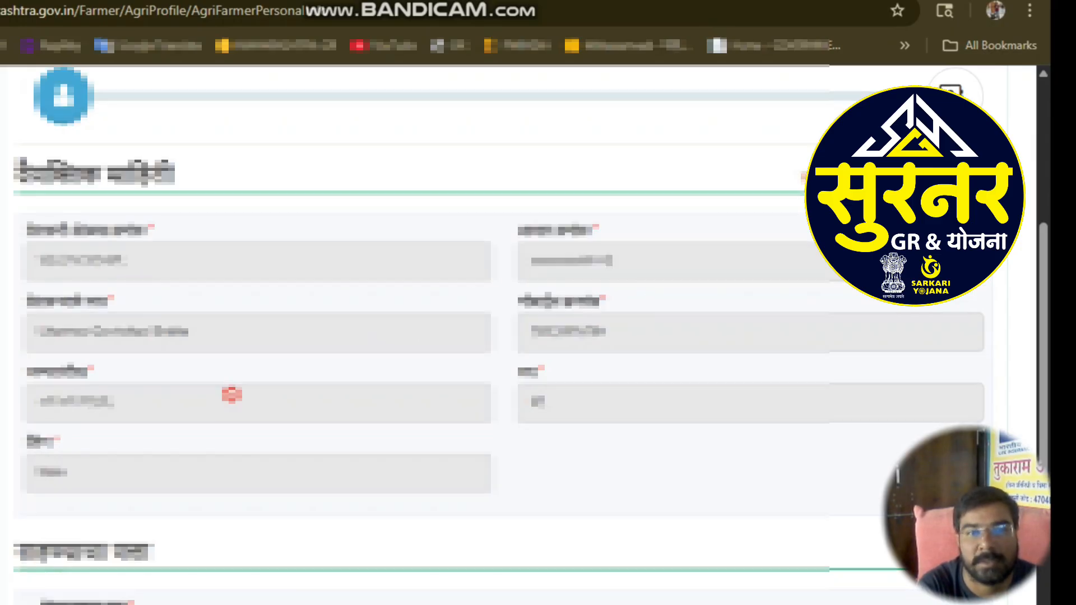
scroll(231, 394, "down", 4)
scroll(311, 395, "up", 9)
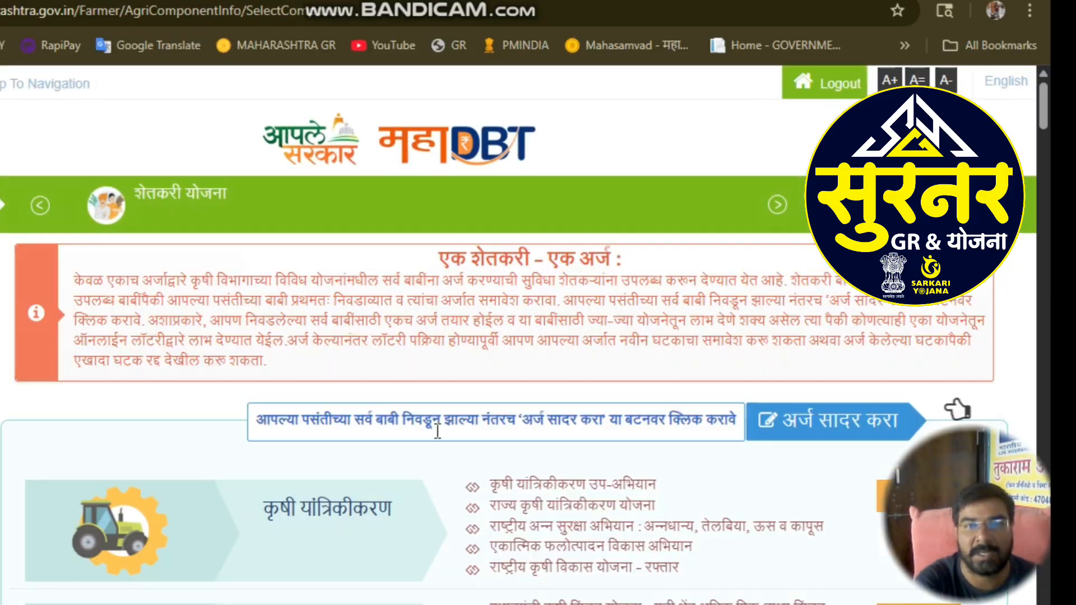
- Open the अर्ज केलेल्या बाबी applied-items page
scroll(440, 437, "down", 7)
scroll(440, 437, "up", 5)
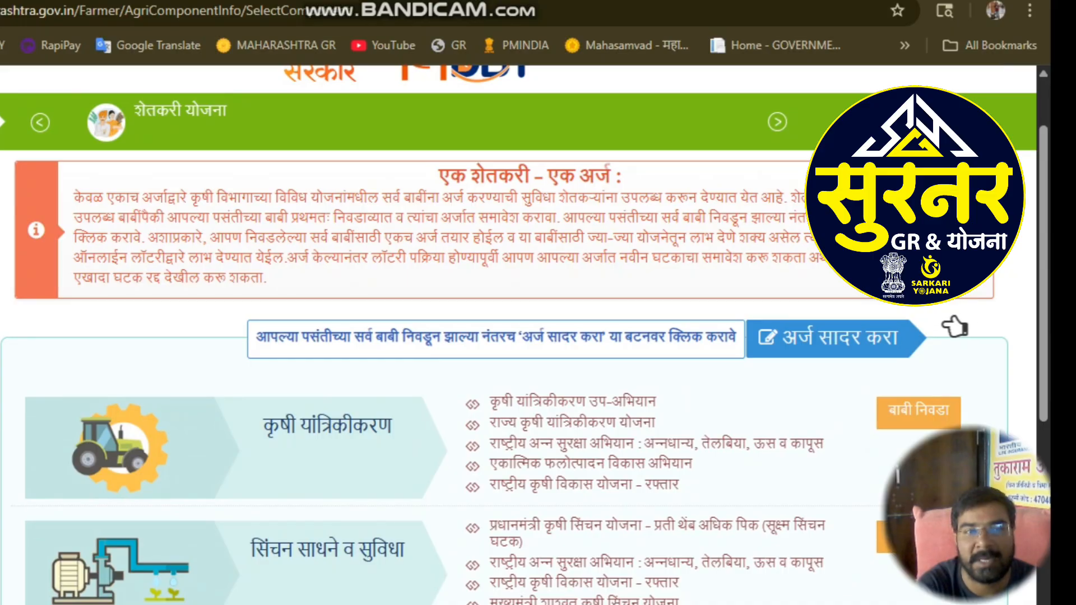
left_click(961, 327)
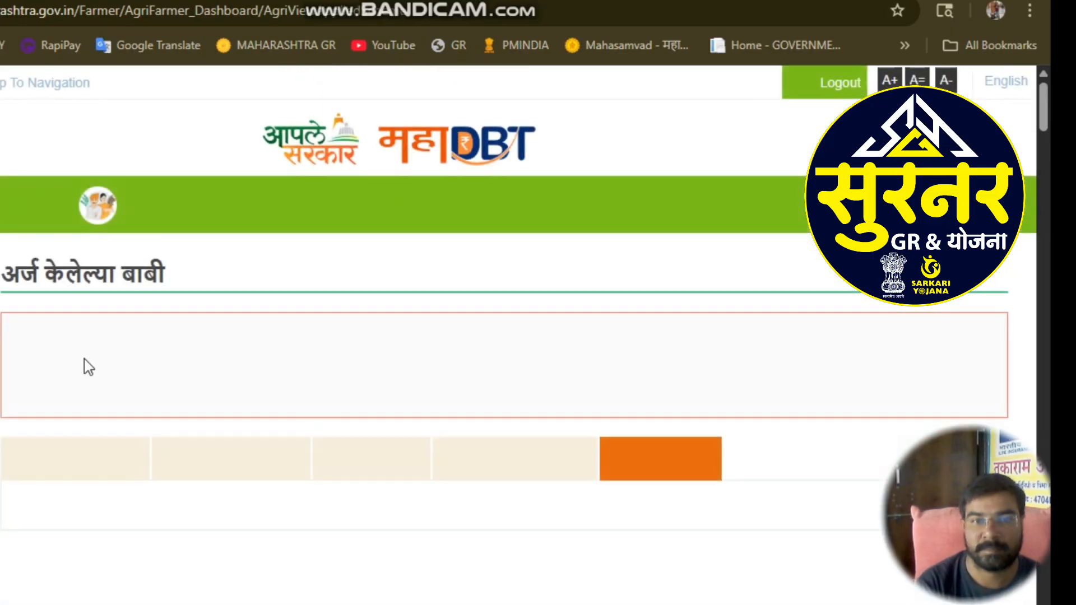
scroll(85, 359, "down", 3)
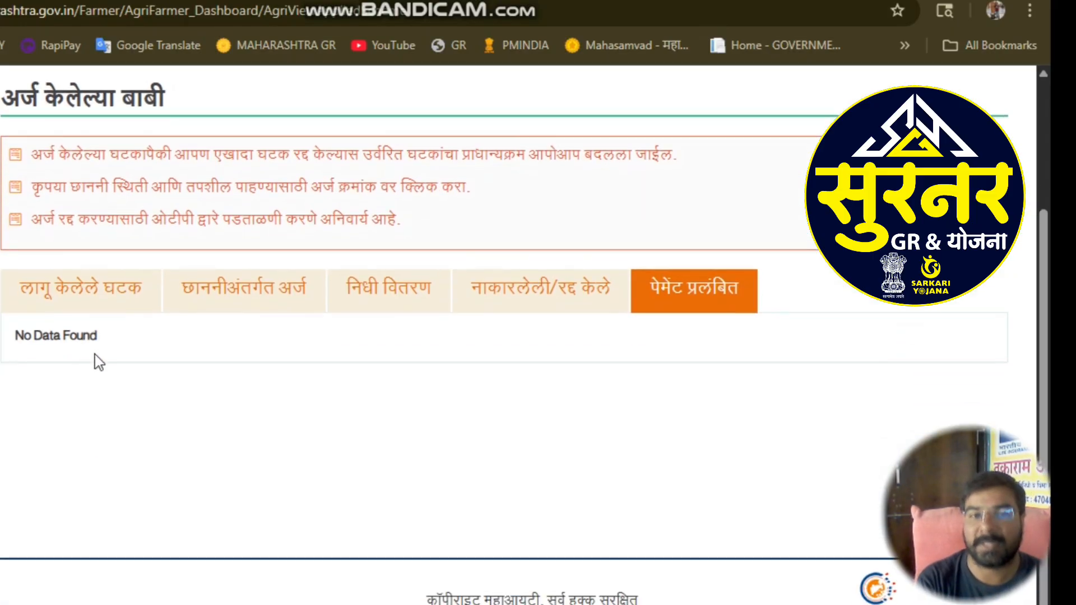
- Check the लागू केलेले घटक, छाननीअंतर्गत अर्ज, निधी वितरण, नाकारलेली/रद्द केले and पेमेंट प्रलंबित tabs
left_click(92, 305)
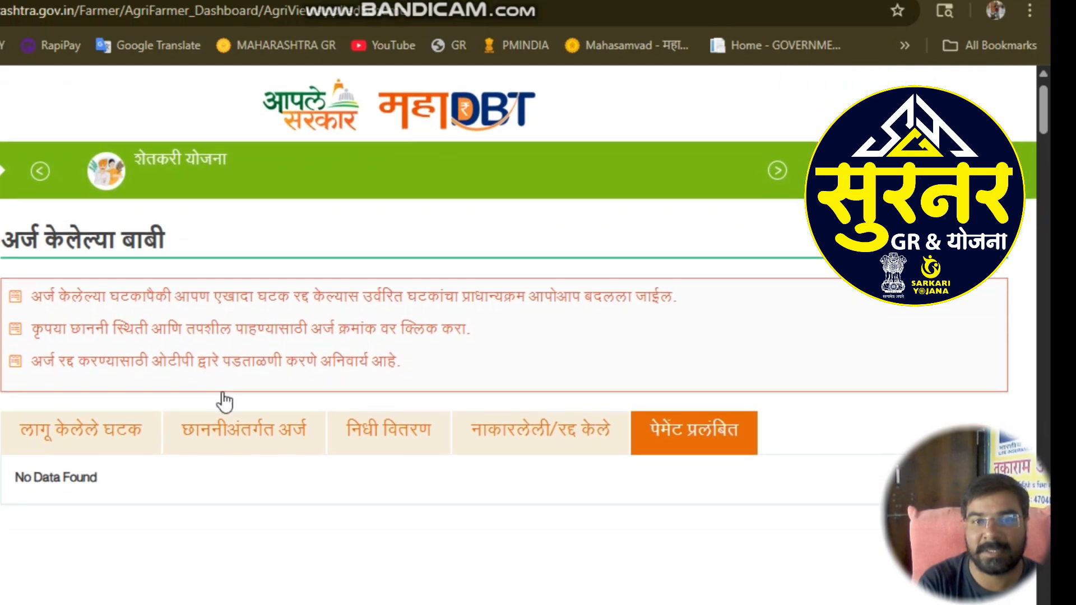
left_click(227, 310)
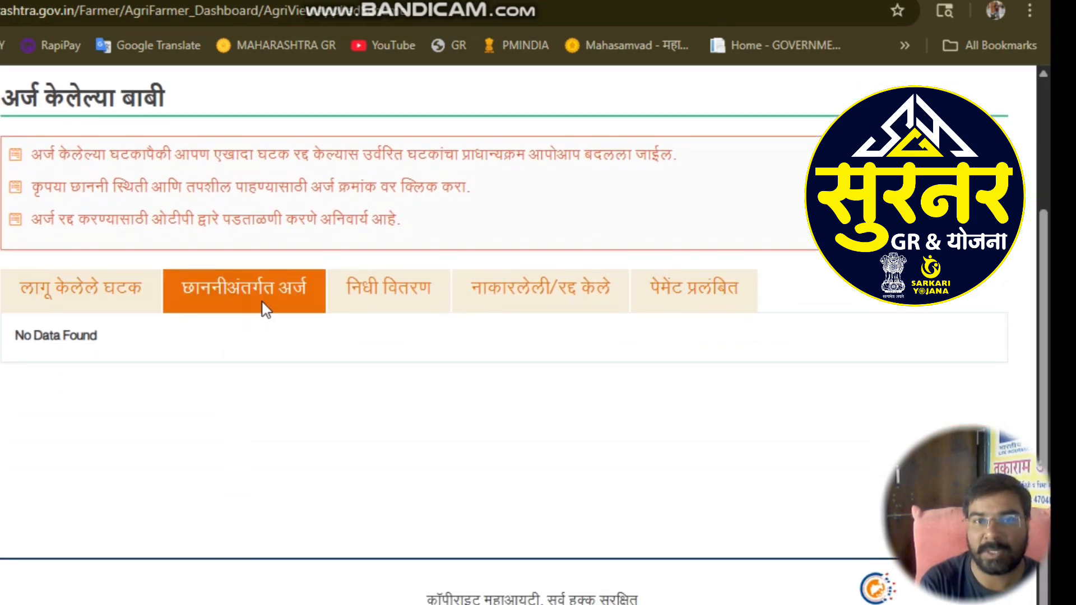
left_click(381, 294)
left_click(555, 289)
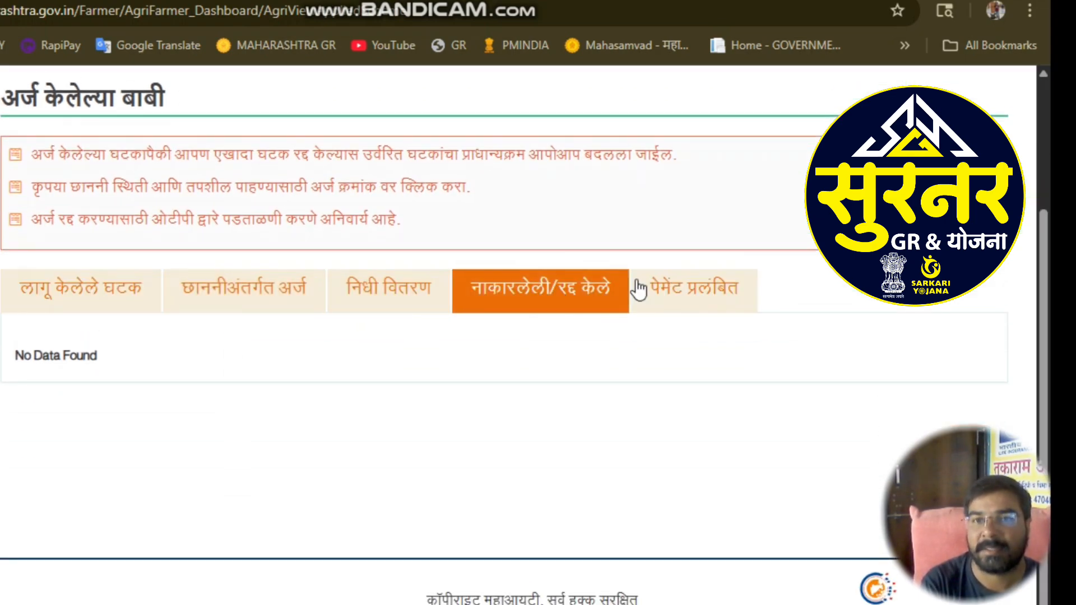
left_click(694, 301)
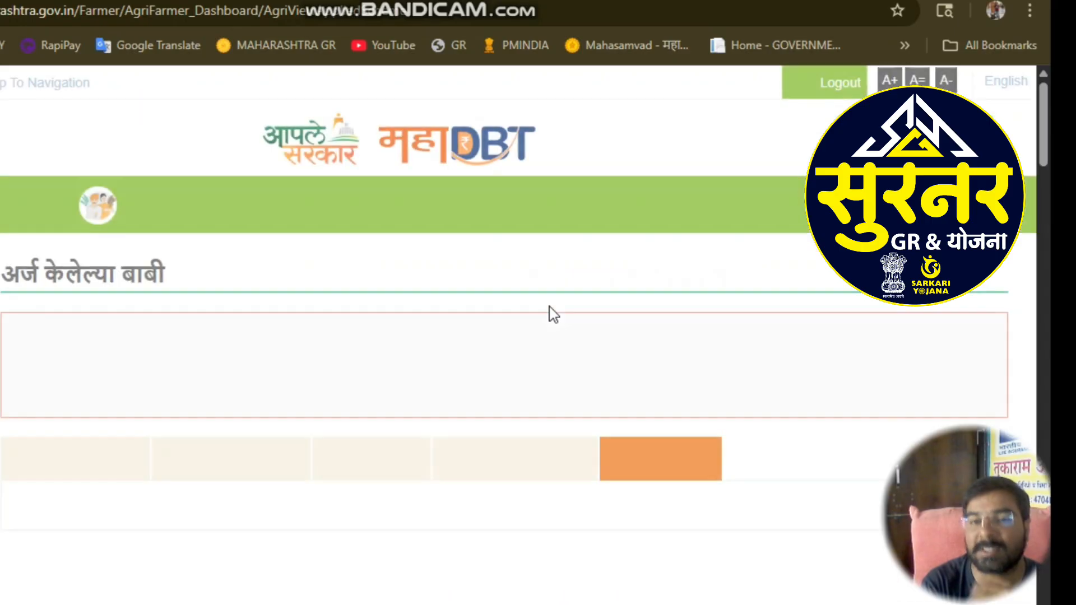
scroll(510, 339, "down", 1)
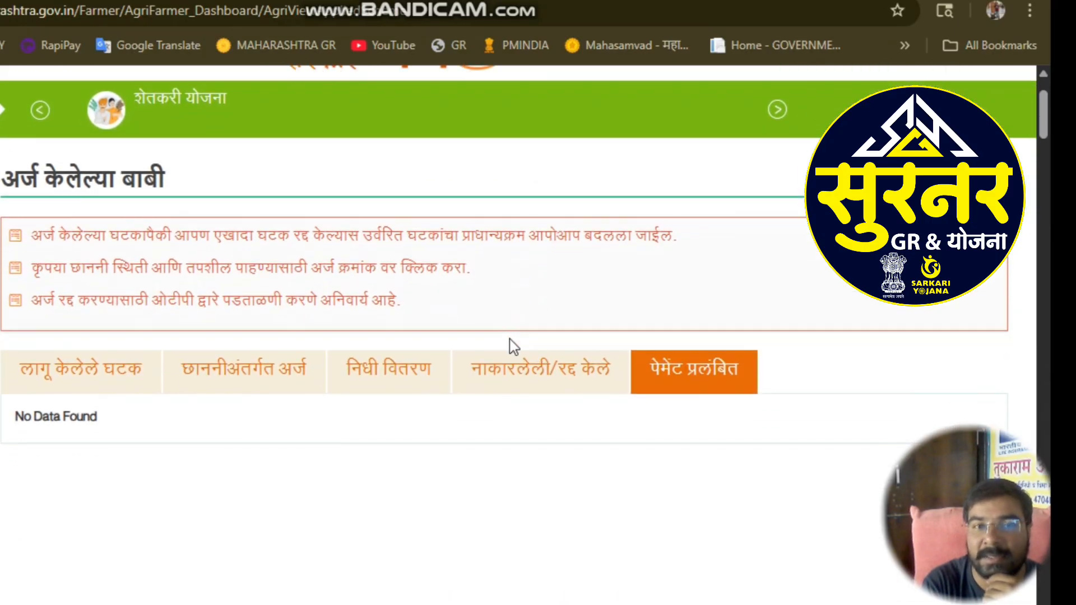
left_click(532, 370)
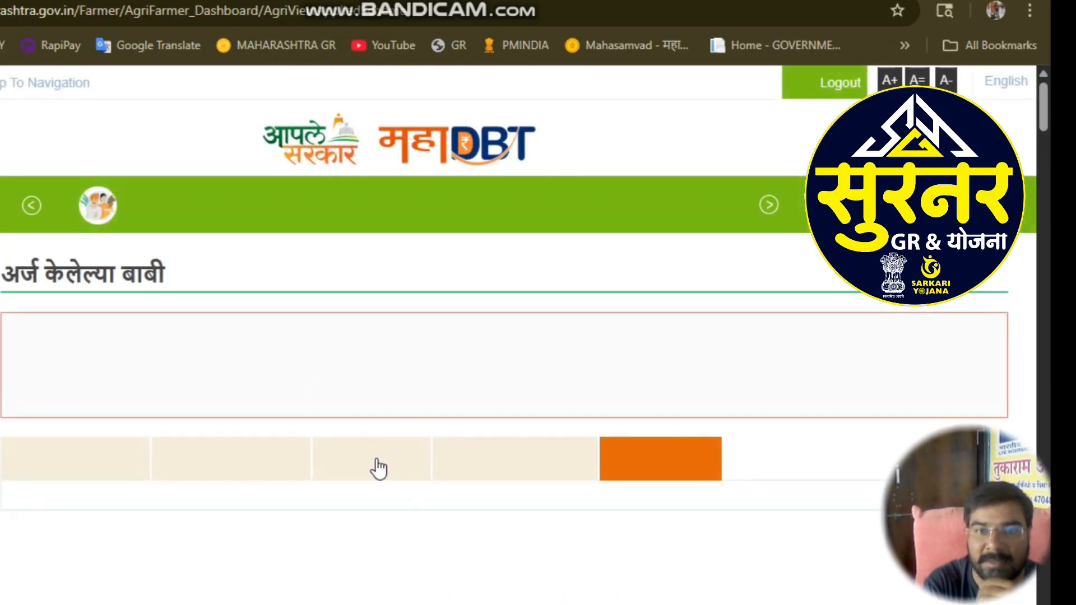
left_click(679, 465)
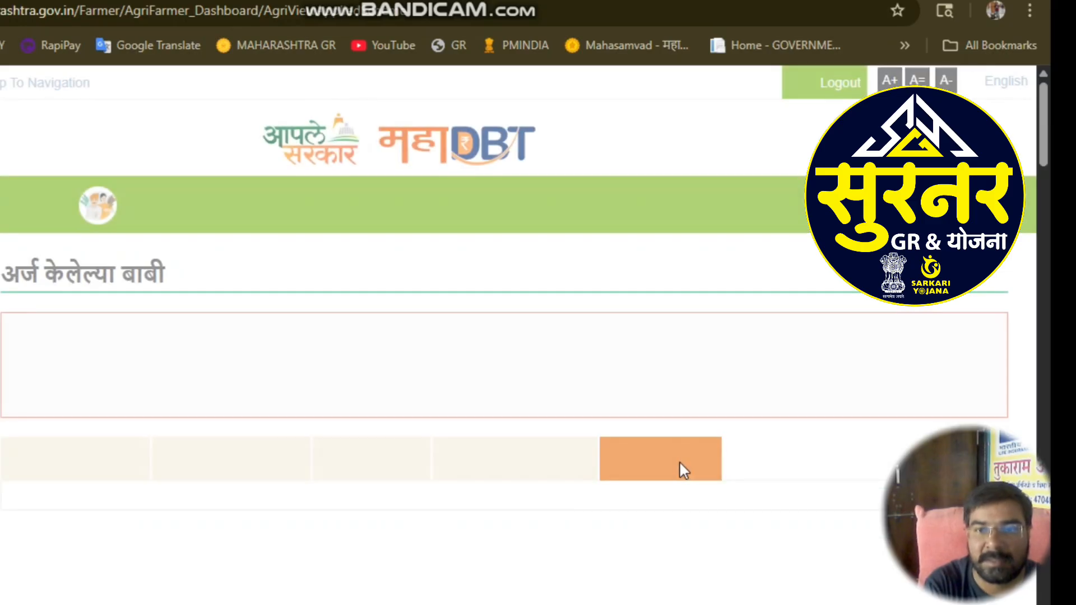
left_click(62, 466)
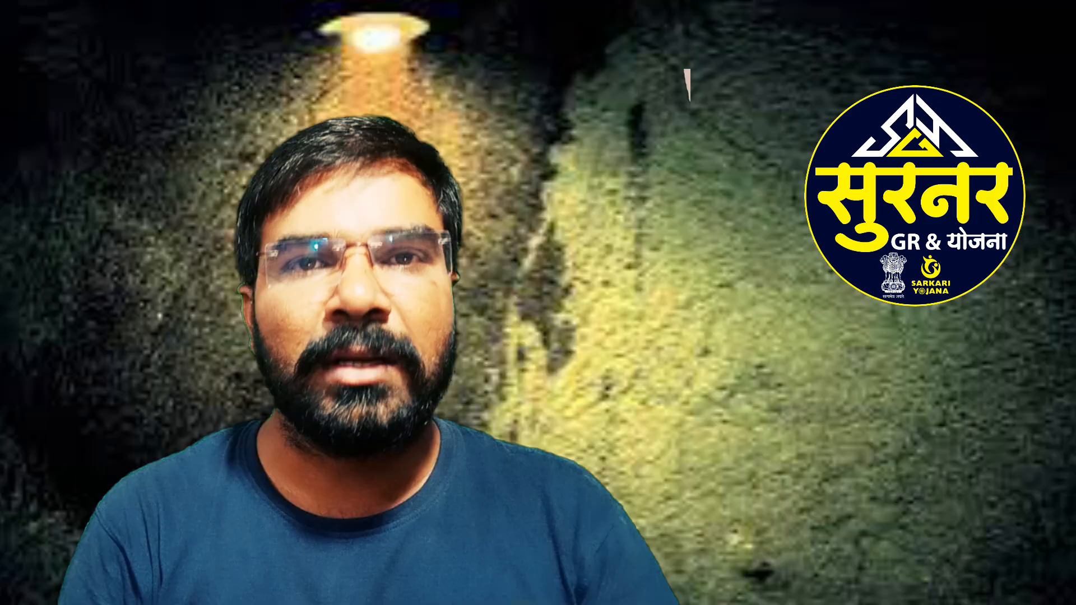